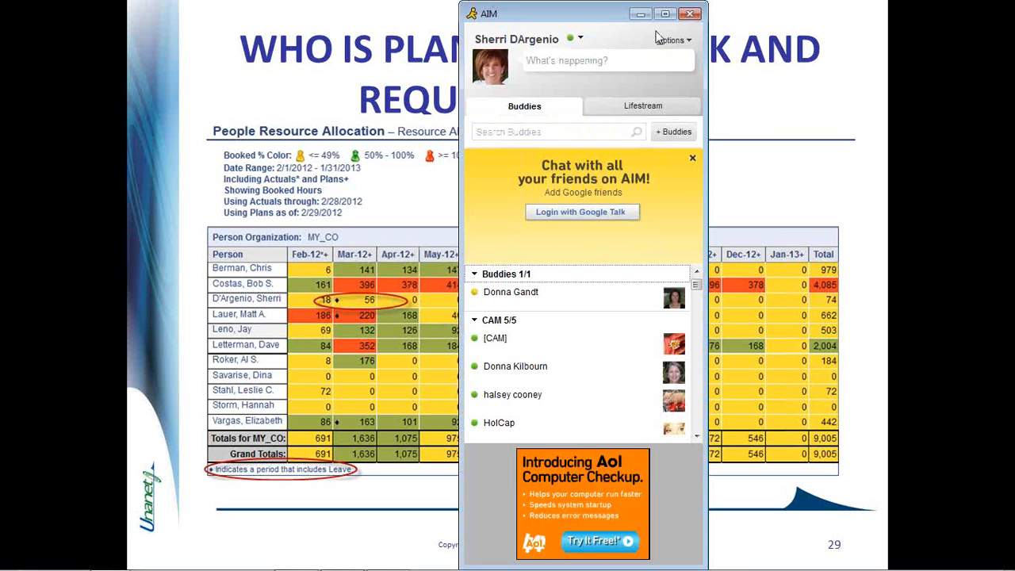
Close the chat buddy list window and end the slide show
left_click(690, 13)
key("Escape")
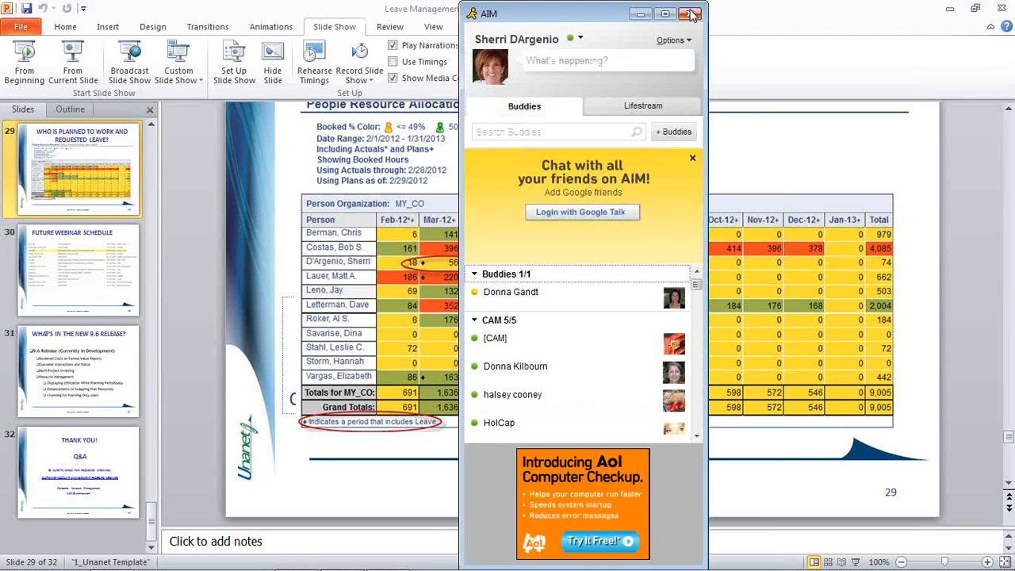
left_click(692, 13)
Switch to Firefox and log in to Unanet from the login page
key("alt+Tab")
key("alt+Tab")
key("alt+Tab")
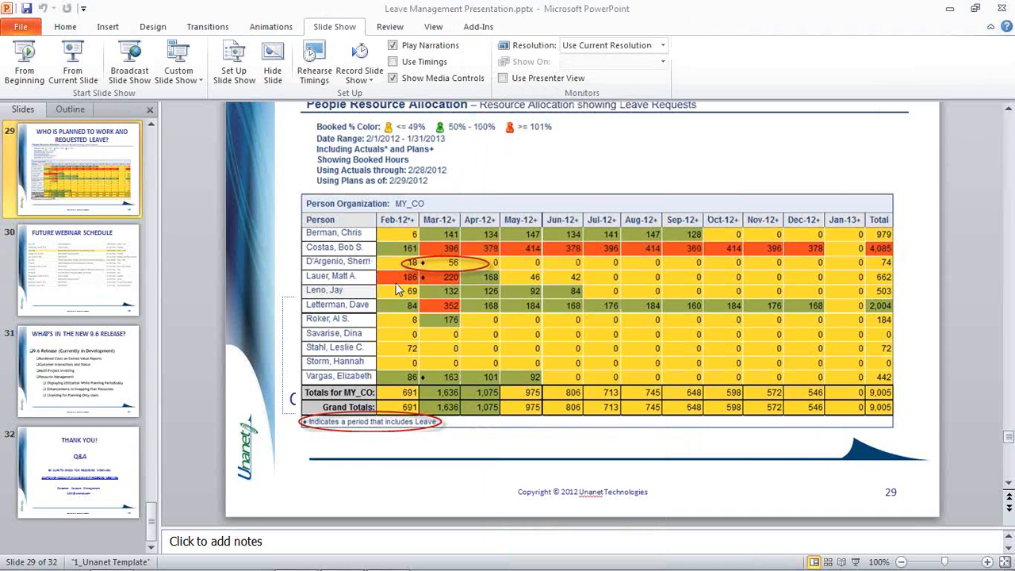
mouse_move(280, 564)
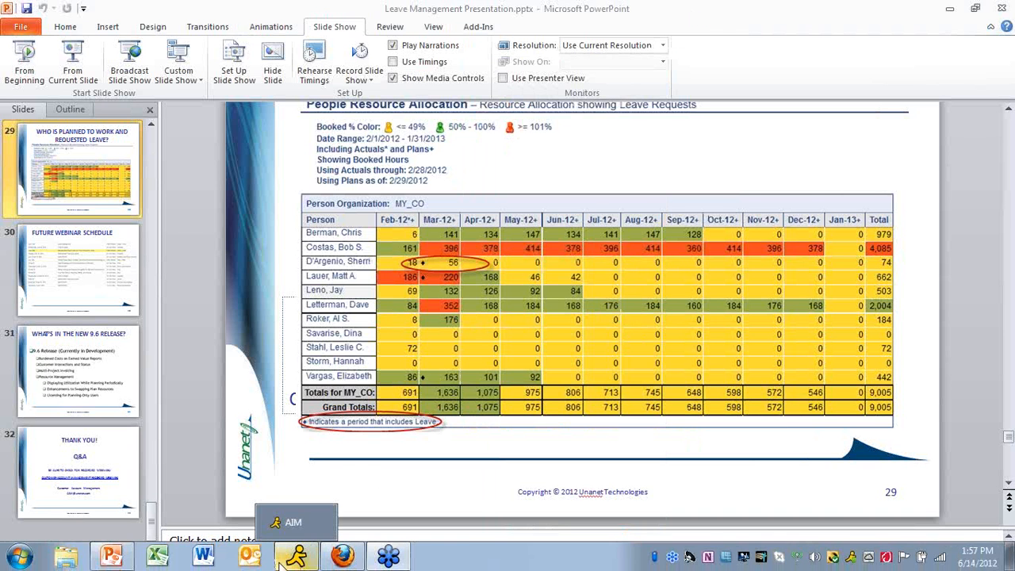
left_click(333, 558)
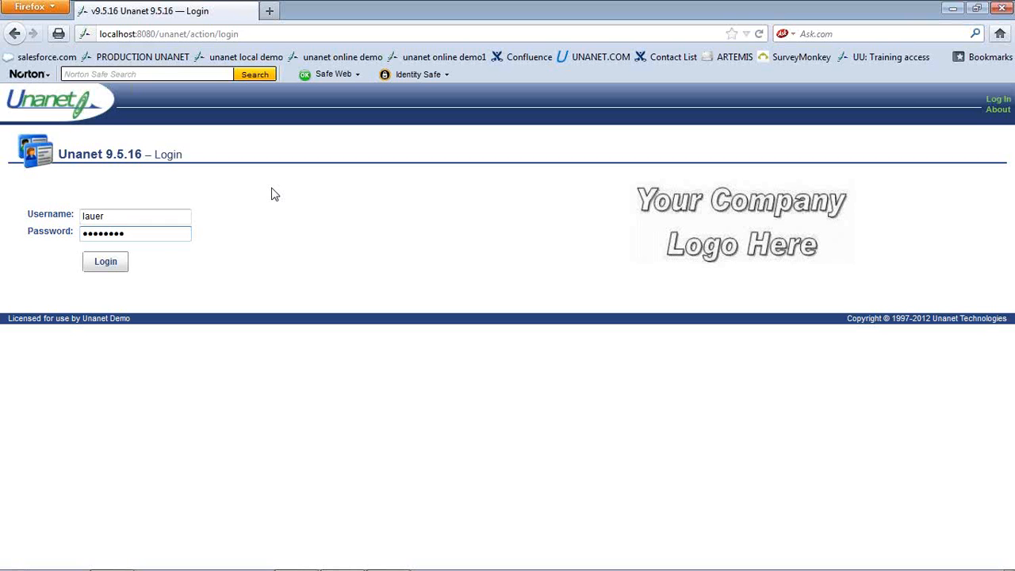
left_click(119, 262)
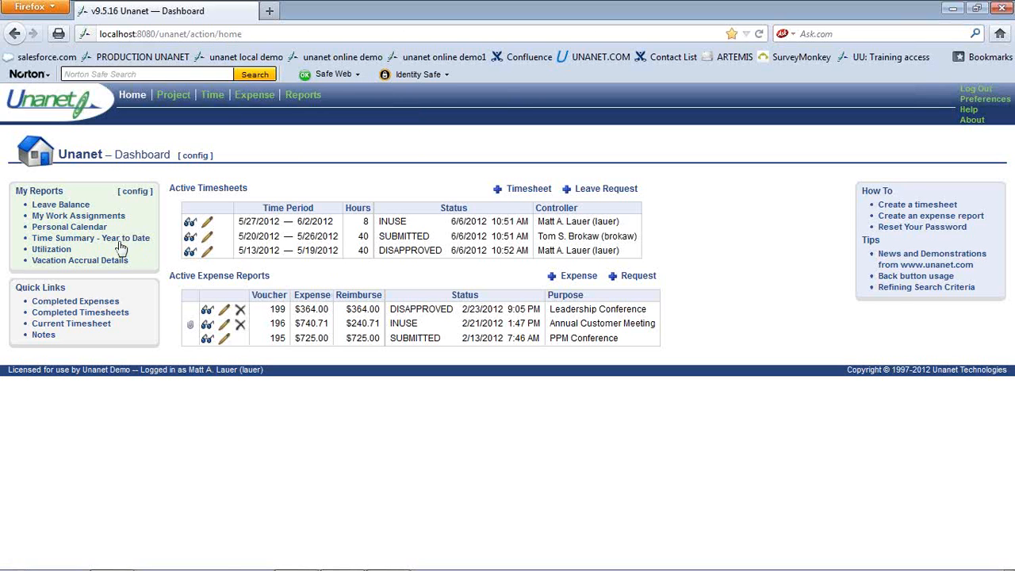
left_click(82, 219)
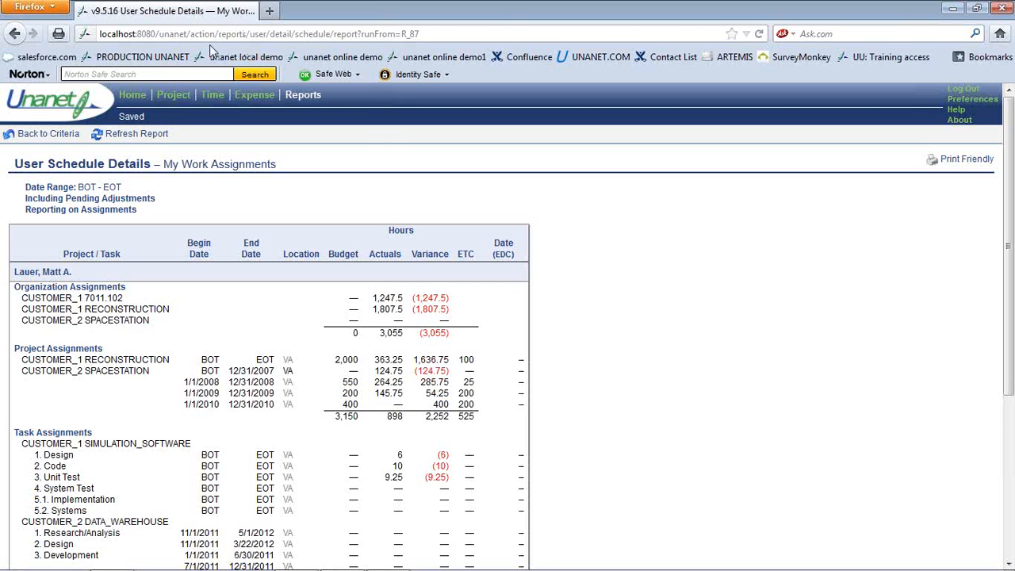
left_click(135, 100)
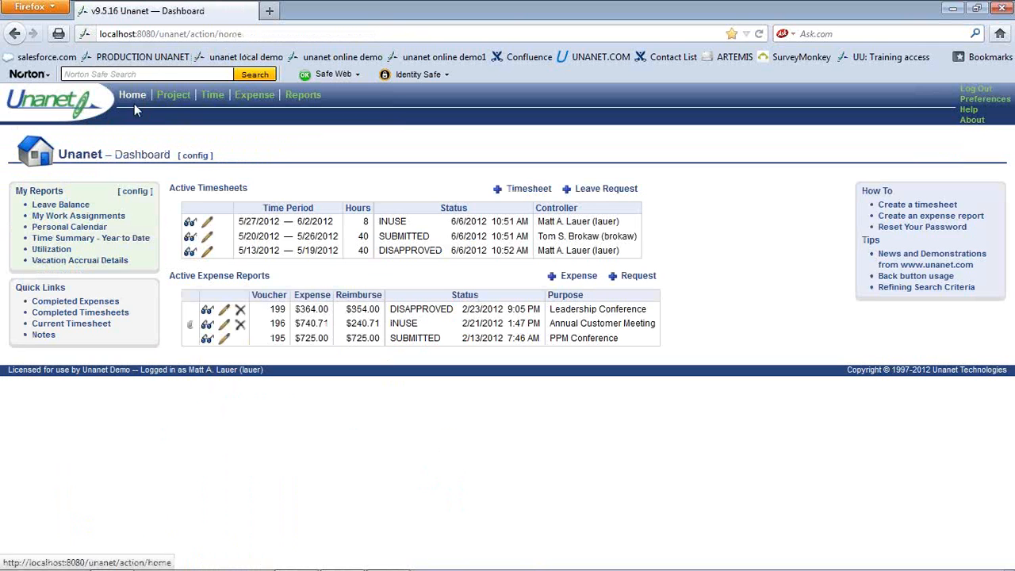
Open the Personal Calendar report for July 2012 showing 6.00 planned weekday hours on CUSTOMER_2 SPACESTATION
left_click(69, 227)
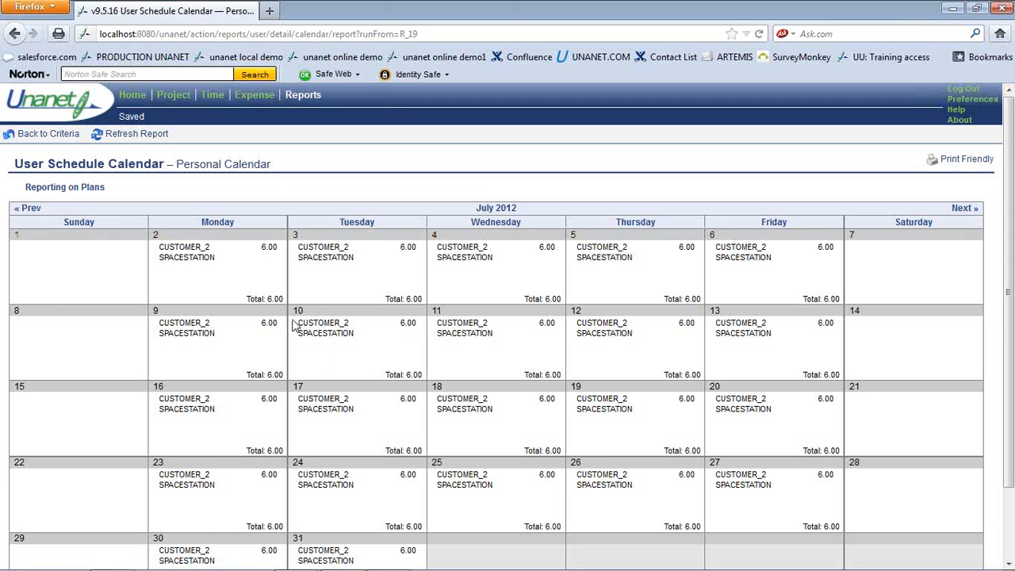
left_click(135, 100)
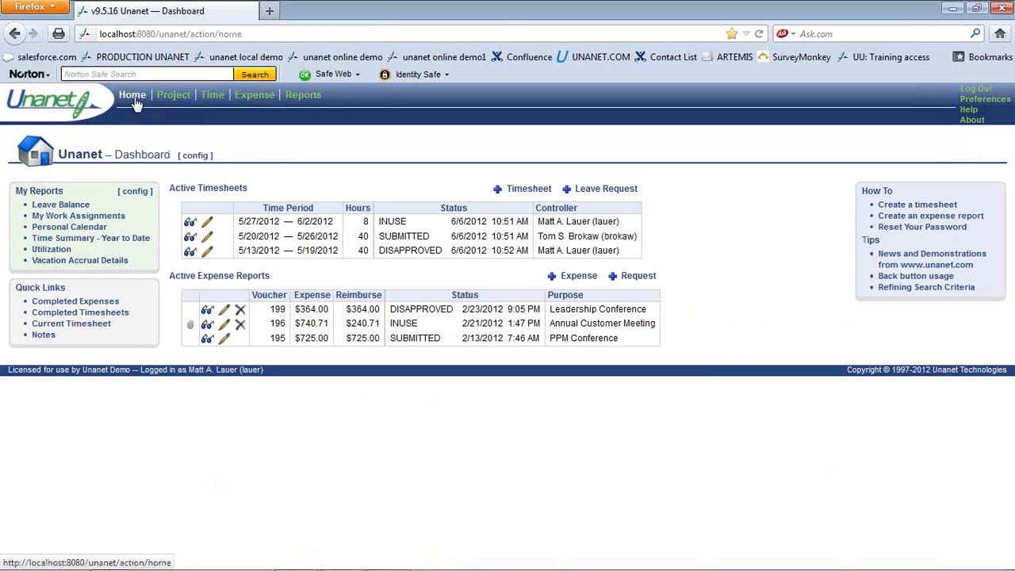
left_click(90, 230)
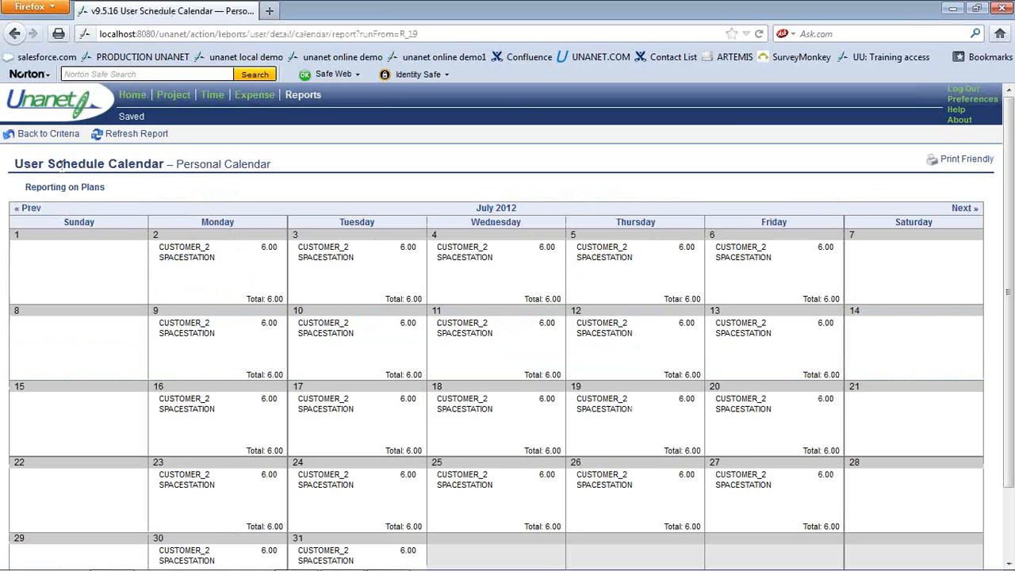
Re-save the Personal Calendar criteria with Home checked, replacing the existing report, and return to the dashboard
left_click(56, 136)
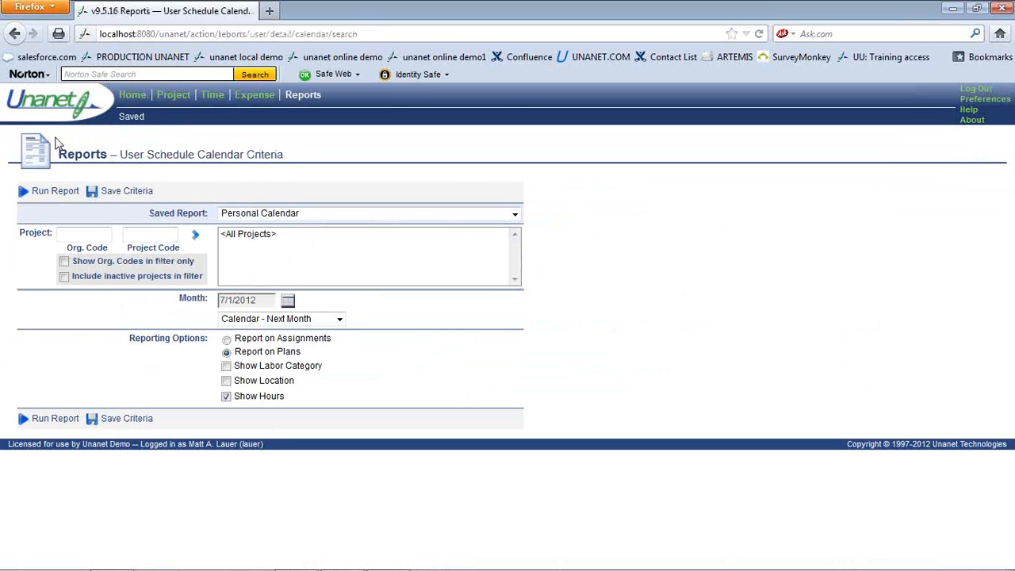
left_click(119, 195)
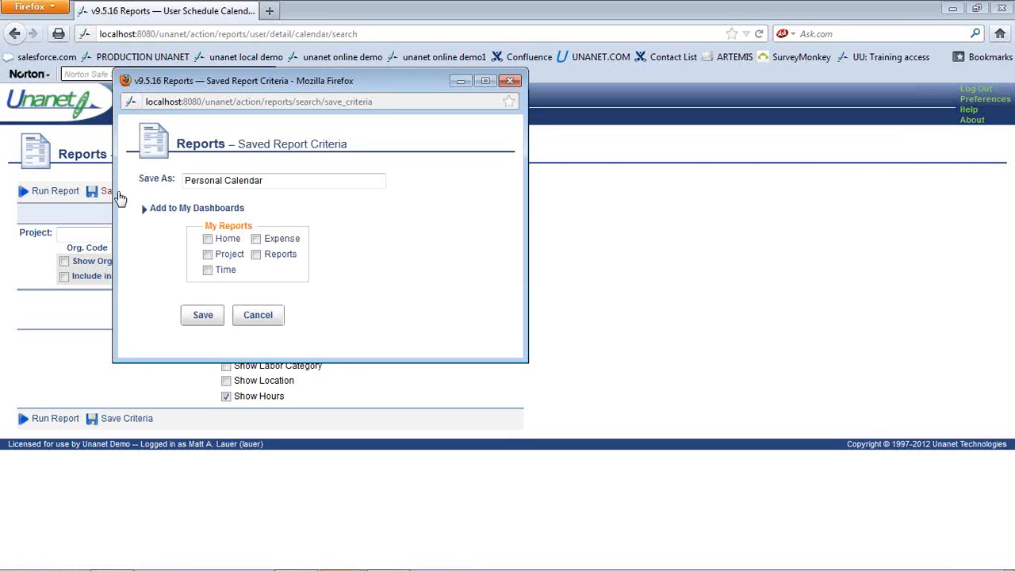
left_click(208, 239)
left_click(203, 315)
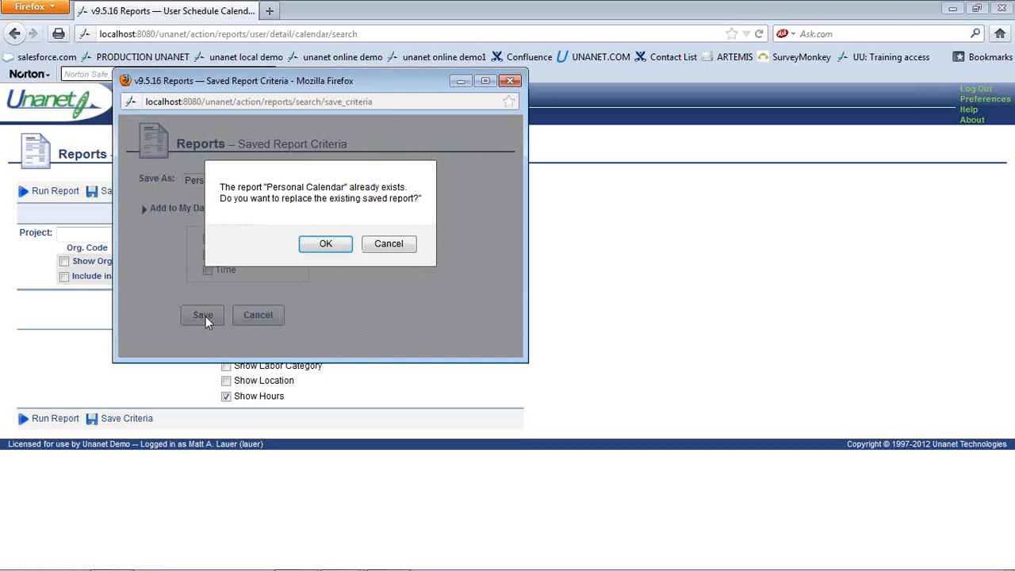
left_click(326, 244)
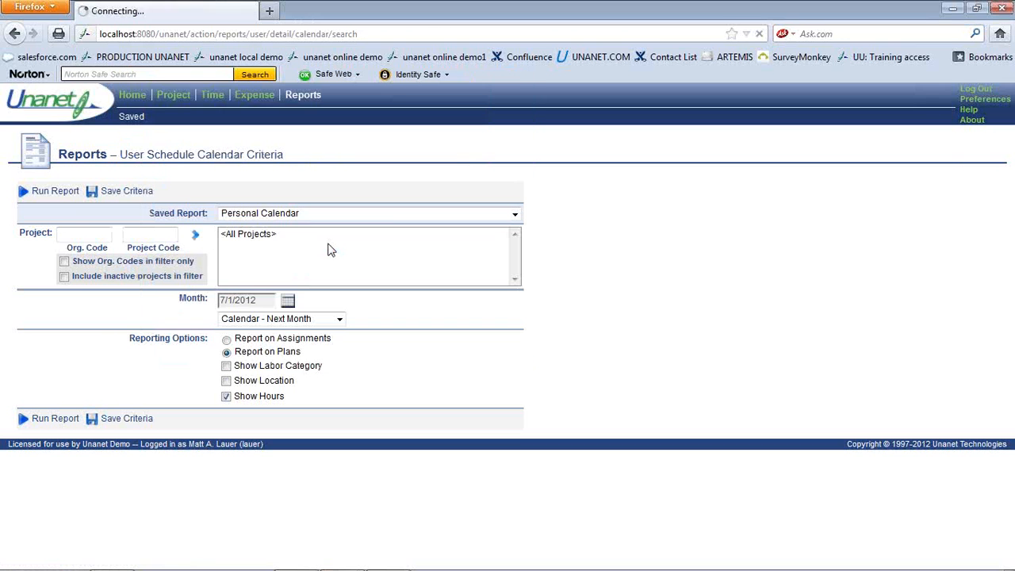
left_click(139, 104)
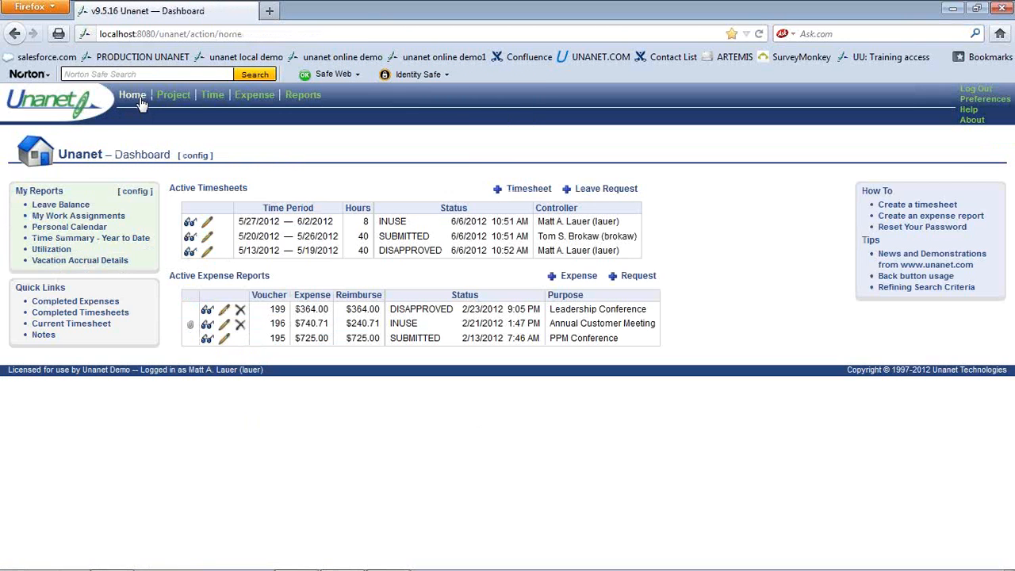
View the Leave Balance report, then return to its calendar-2012 accrued-budget criteria
left_click(73, 208)
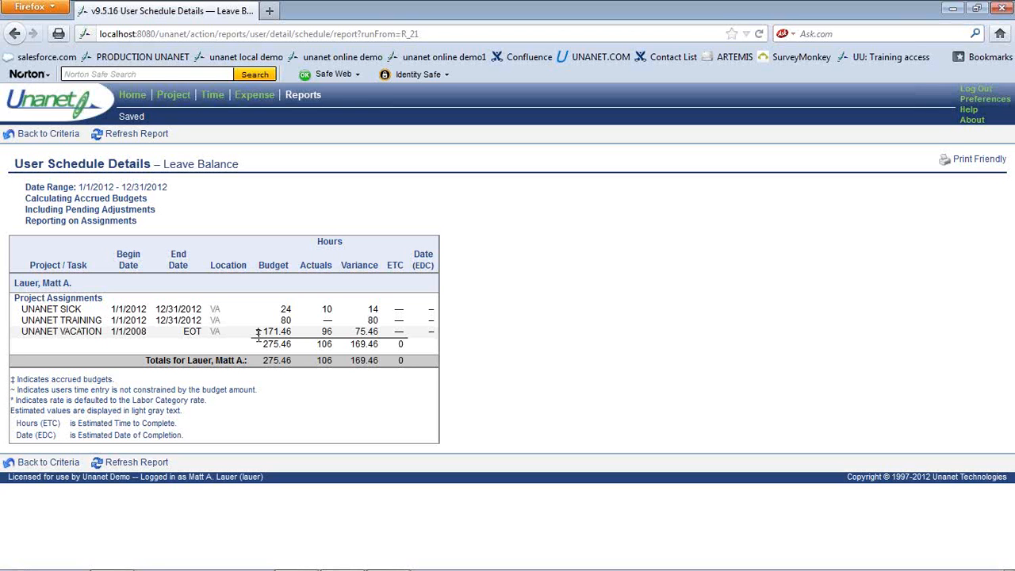
left_click(45, 138)
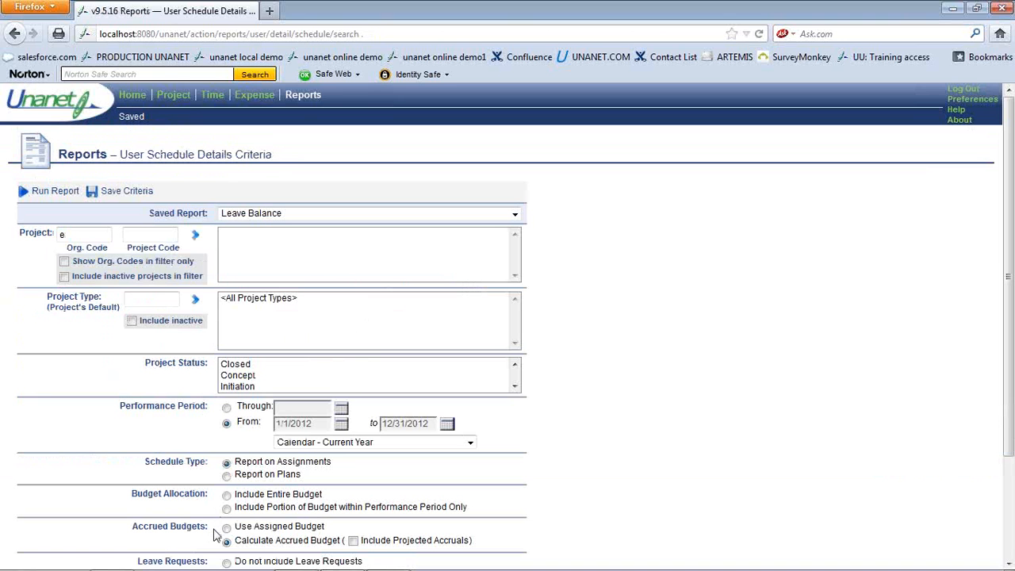
Turn on Include Projected Accruals and try running the report, dismissing the no-projects warning
left_click(354, 541)
left_click(57, 194)
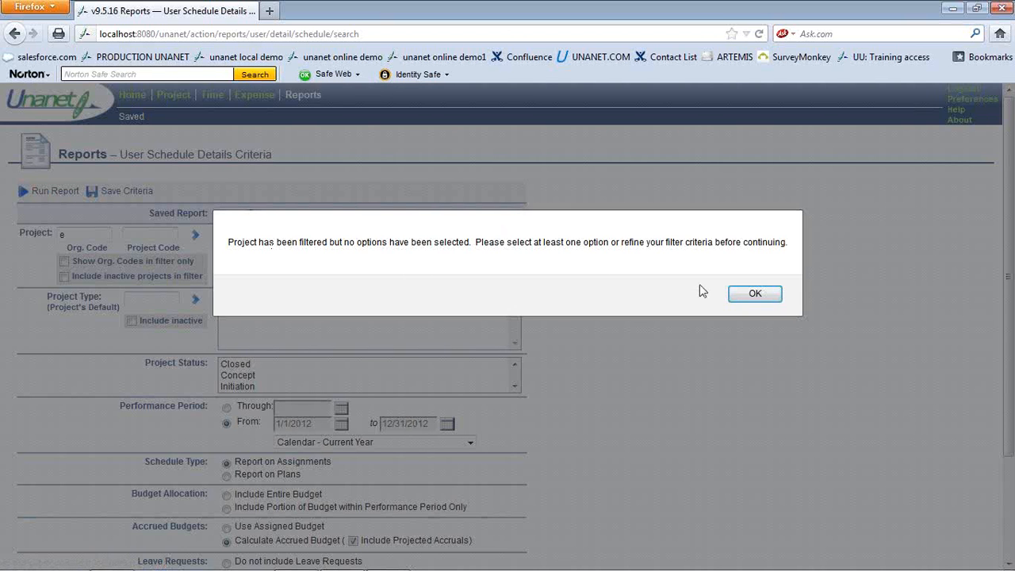
left_click(744, 296)
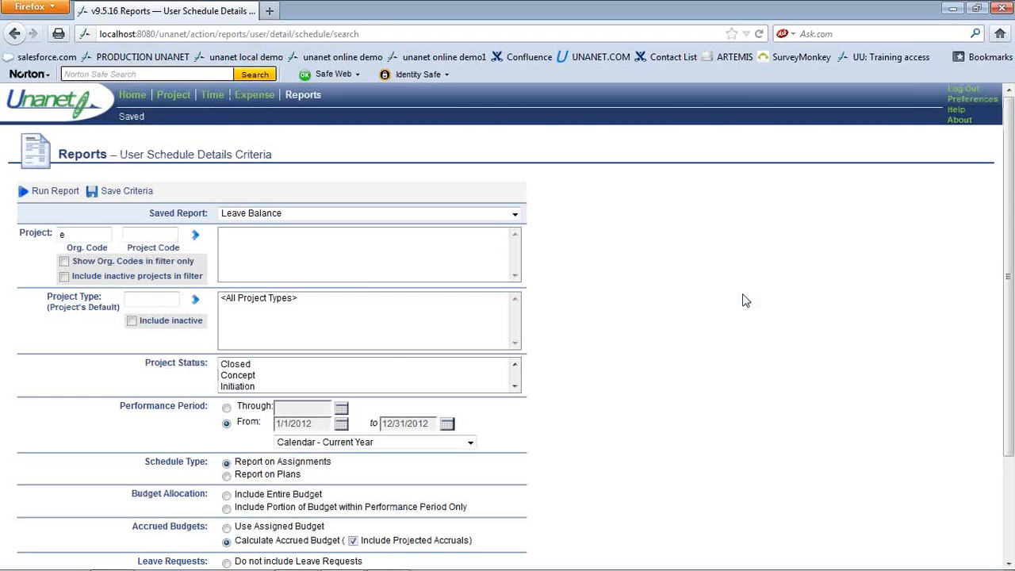
Change the Org. Code filter from 'e' to %, select all projects, and run the report
left_click(89, 235)
key("BackSpace")
type("%")
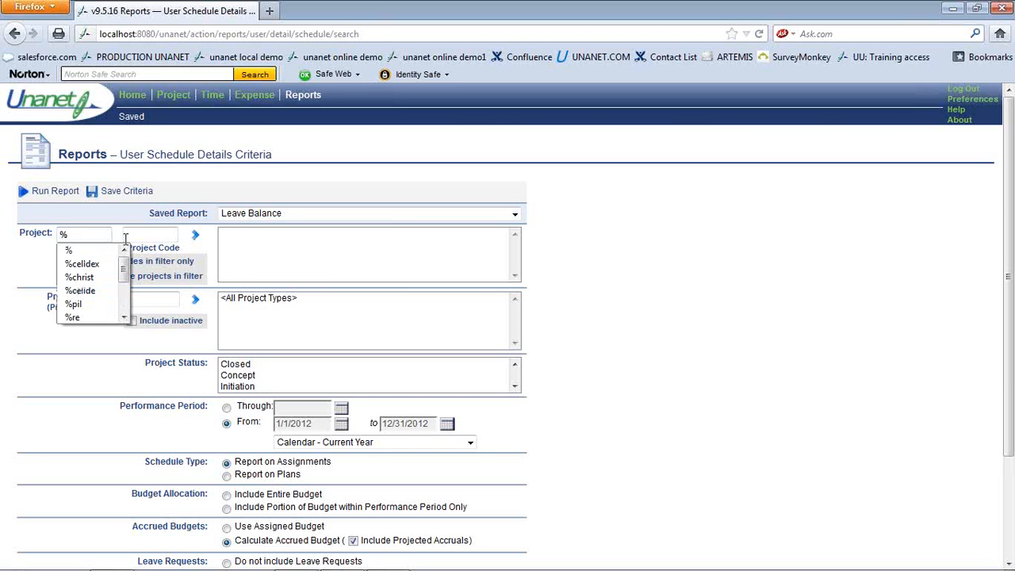
left_click(197, 238)
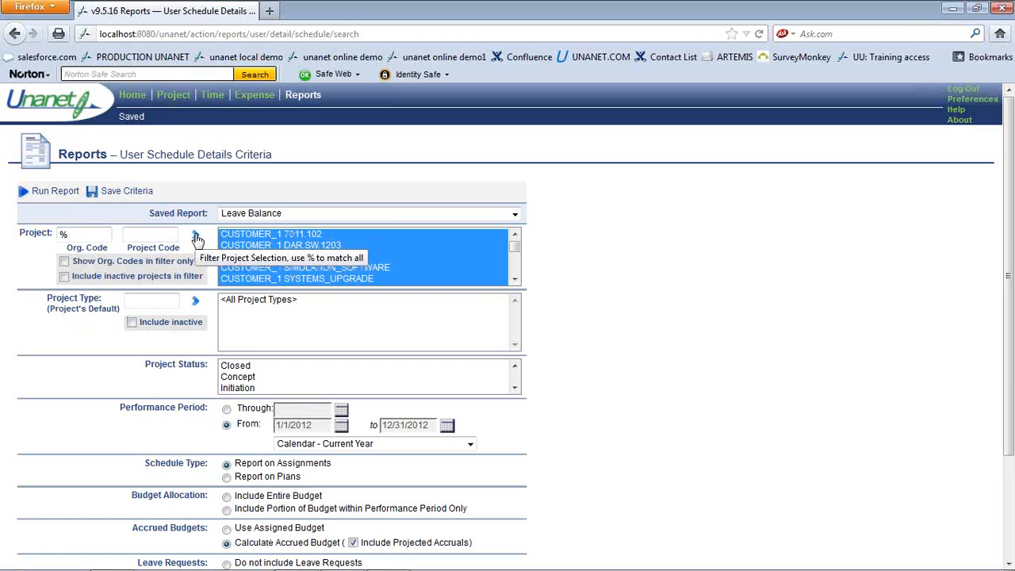
left_click(73, 196)
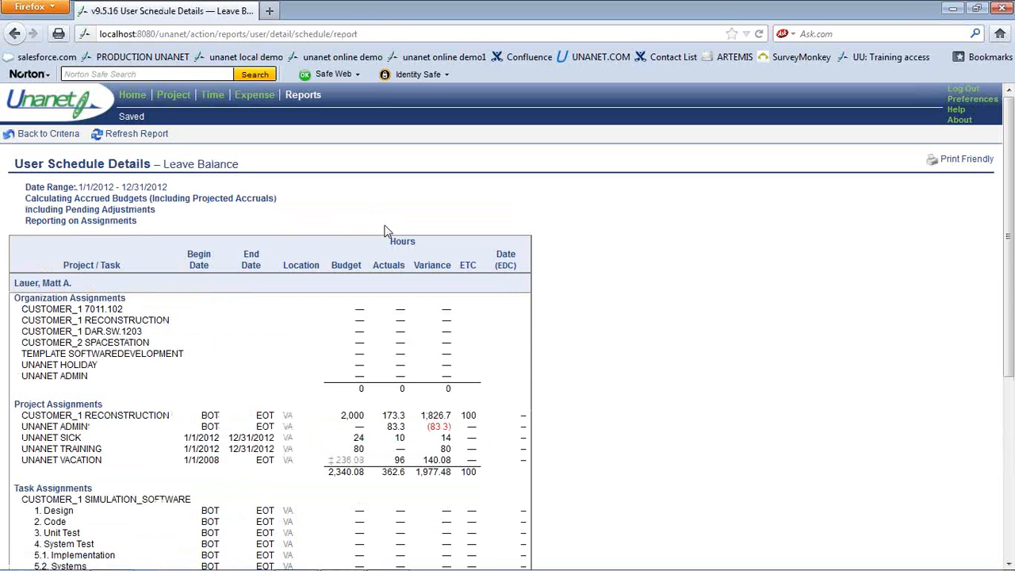
scroll(386, 231, "down", 4)
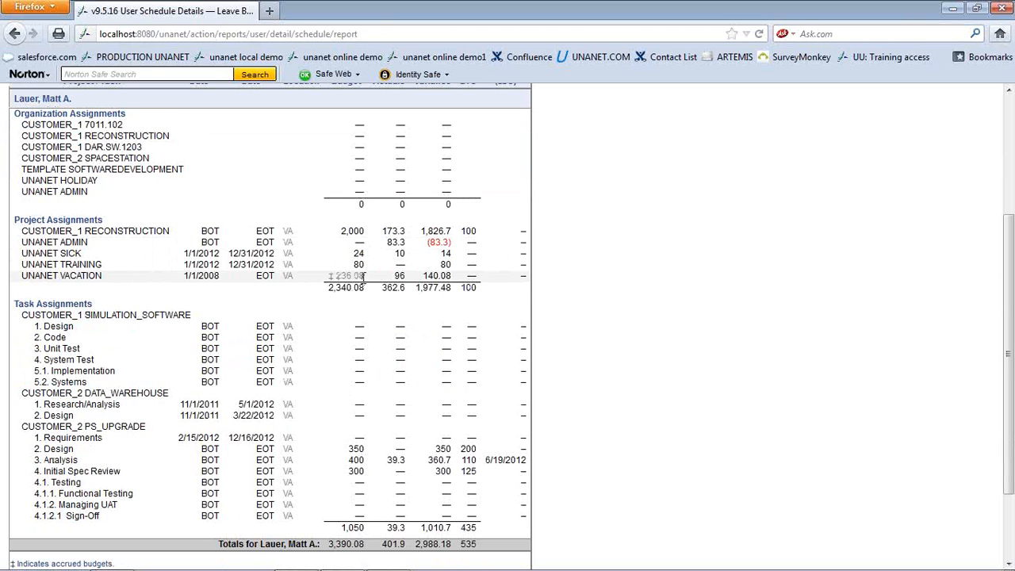
scroll(678, 251, "up", 5)
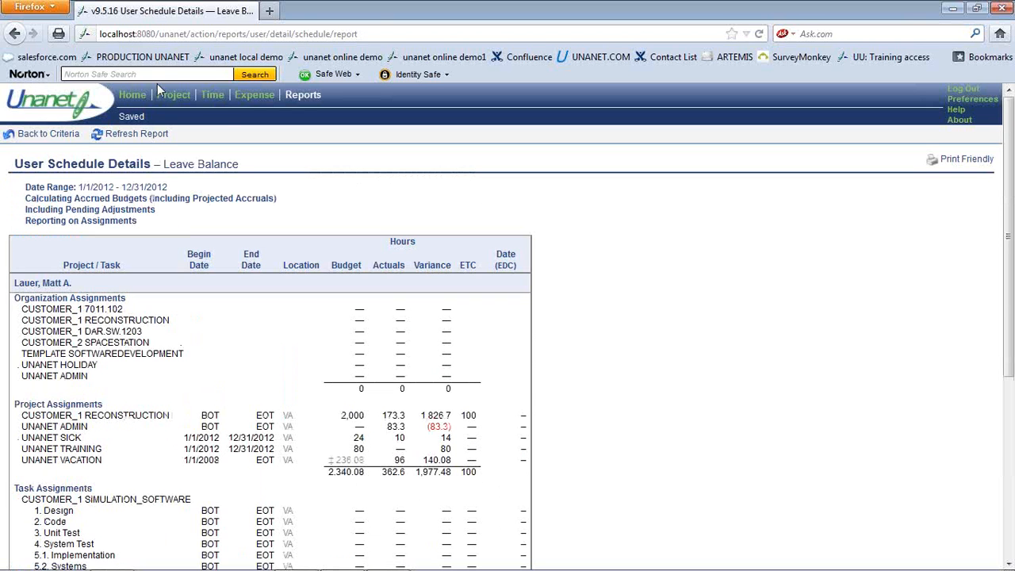
Check the Vacation Accrual Details for 4/1/2012–6/30/2012 showing 75.46 available hours, then return to the dashboard
left_click(134, 96)
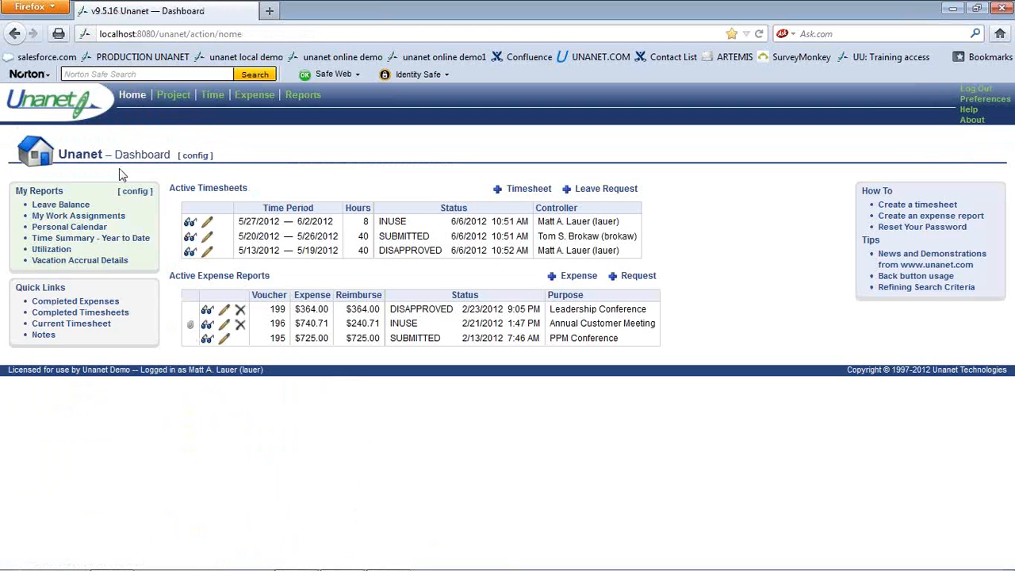
left_click(102, 262)
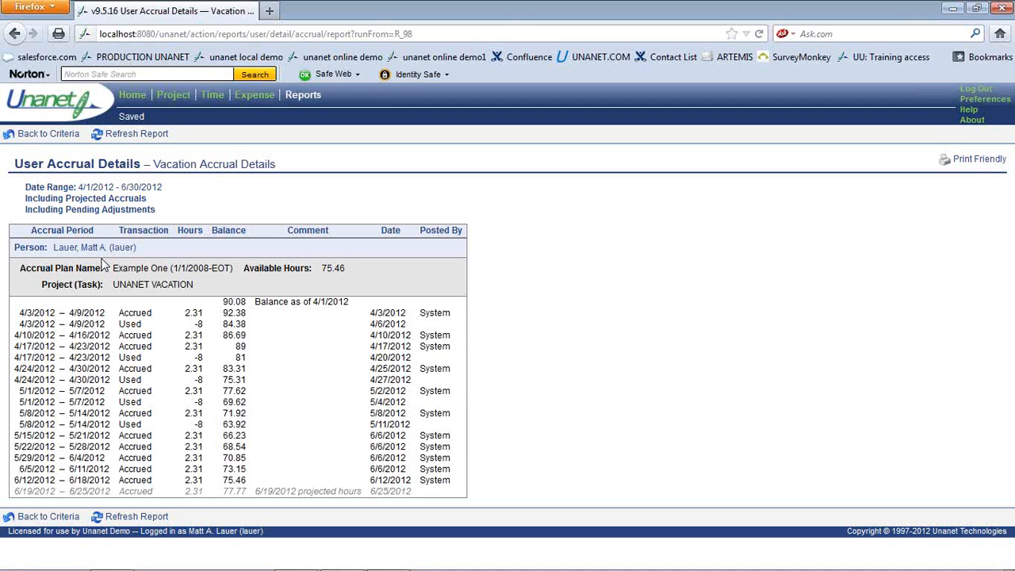
left_click(131, 96)
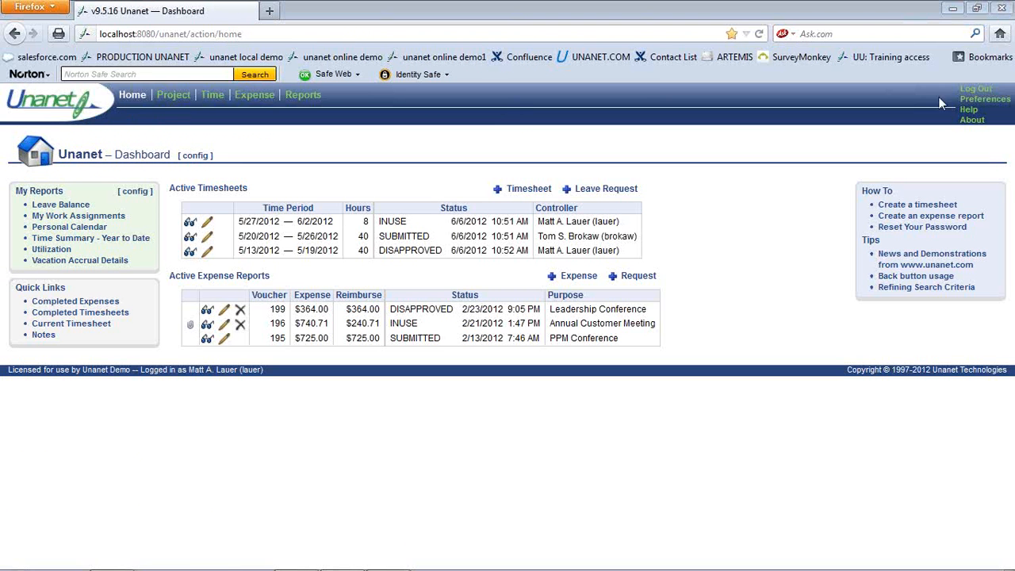
Log out of the employee account and log back in with the administrator's username and password
left_click(976, 89)
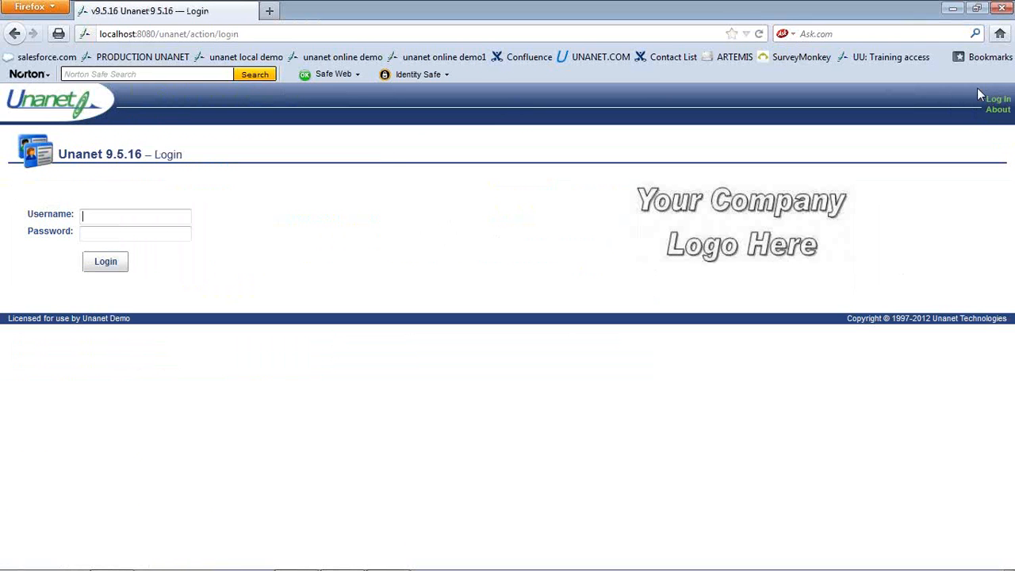
type("chris")
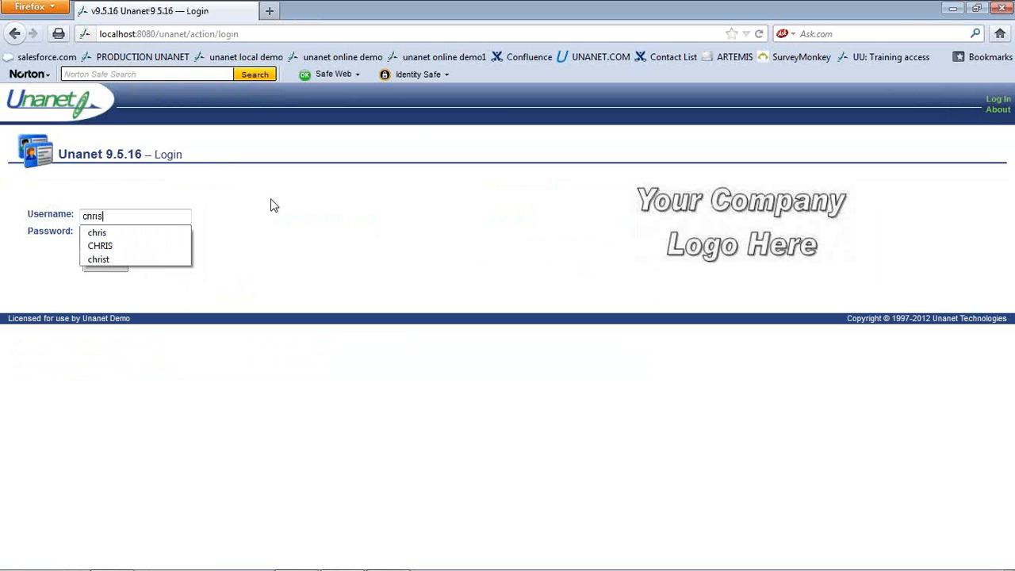
key("Tab")
type("•••••")
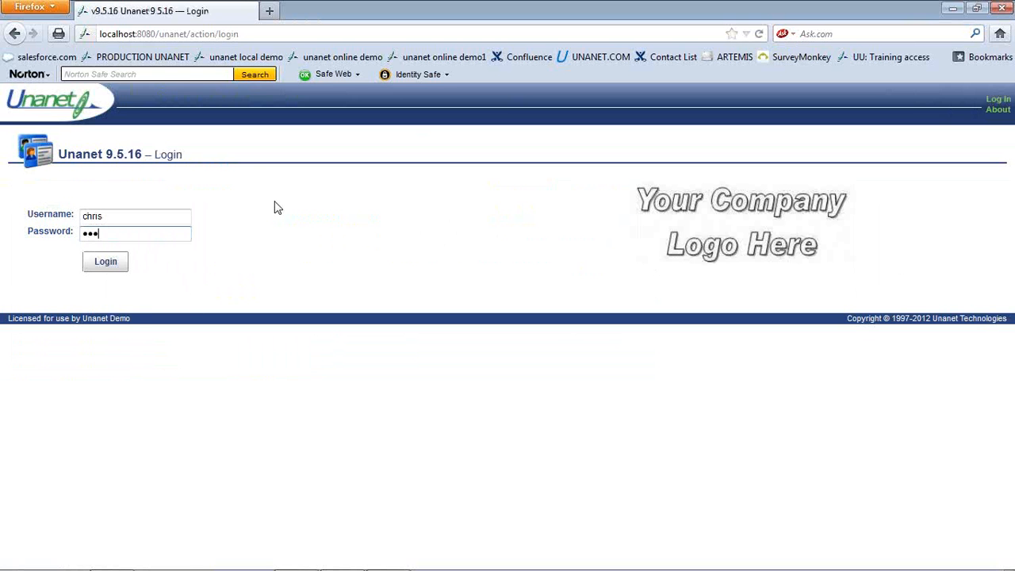
key("Return")
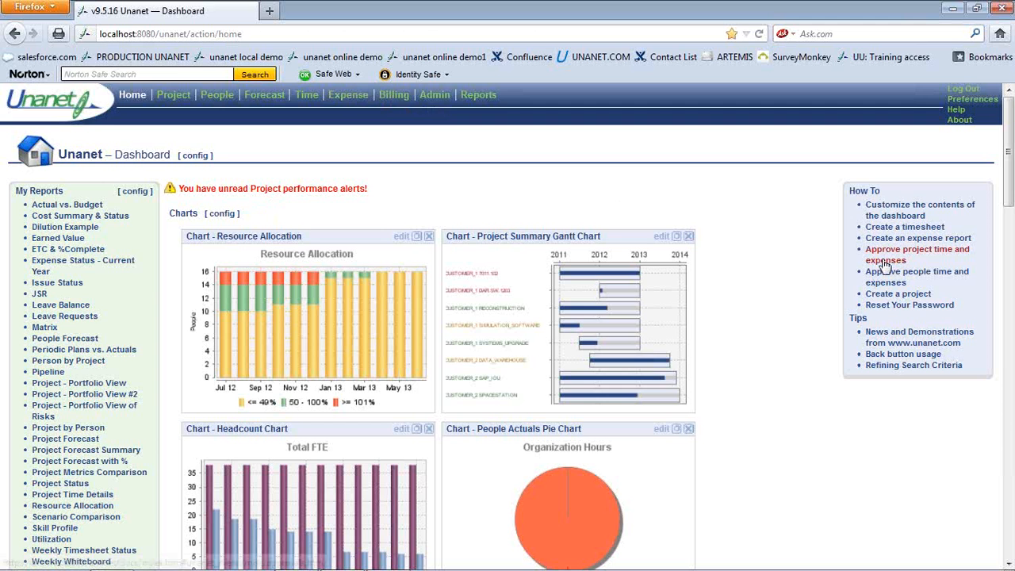
Look over the dashboard charts, then go to the Admin Dashboard listing the Project Portfolio licences
scroll(925, 312, "down", 15)
scroll(924, 312, "down", 4)
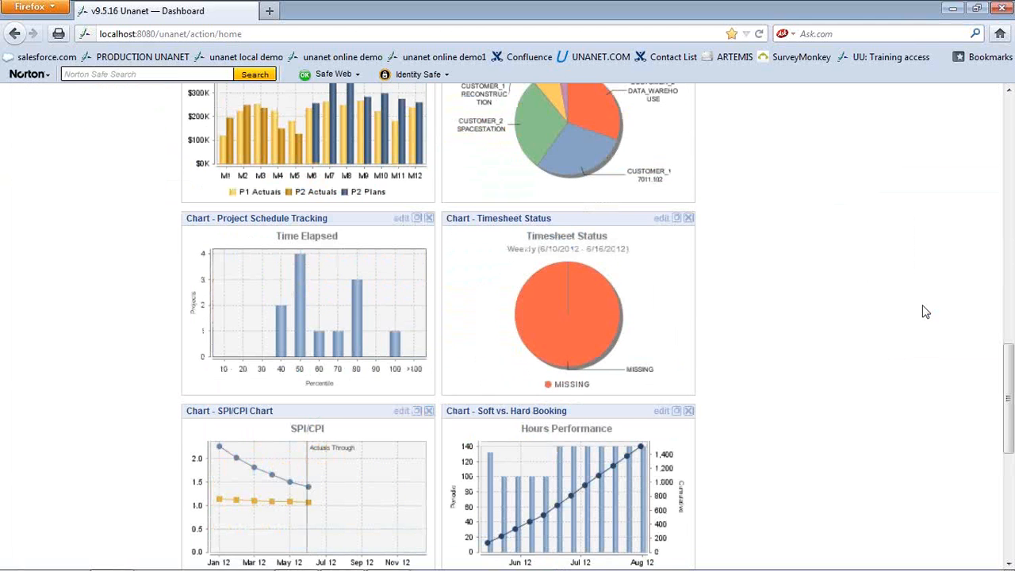
scroll(924, 312, "up", 15)
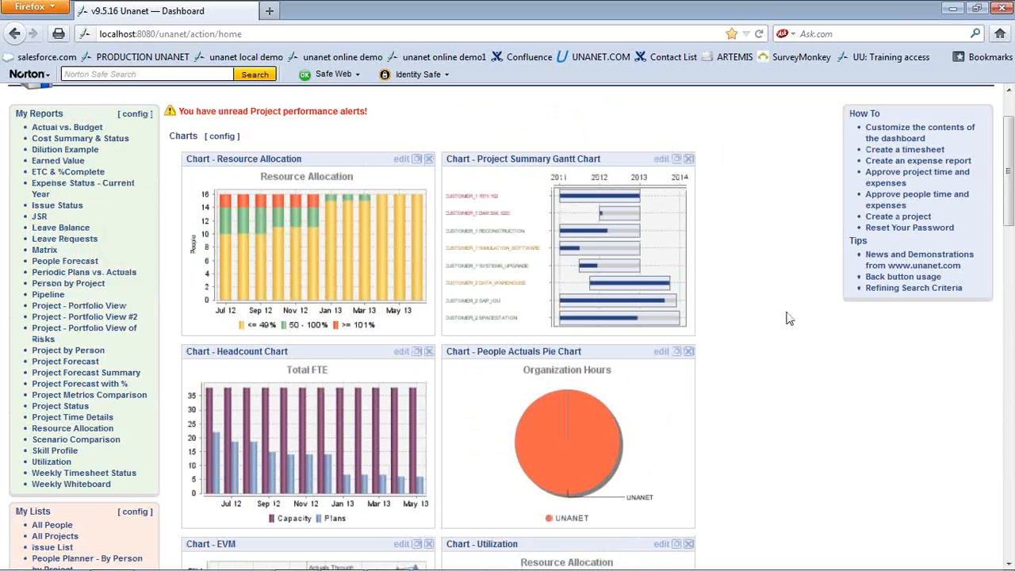
scroll(755, 202, "up", 2)
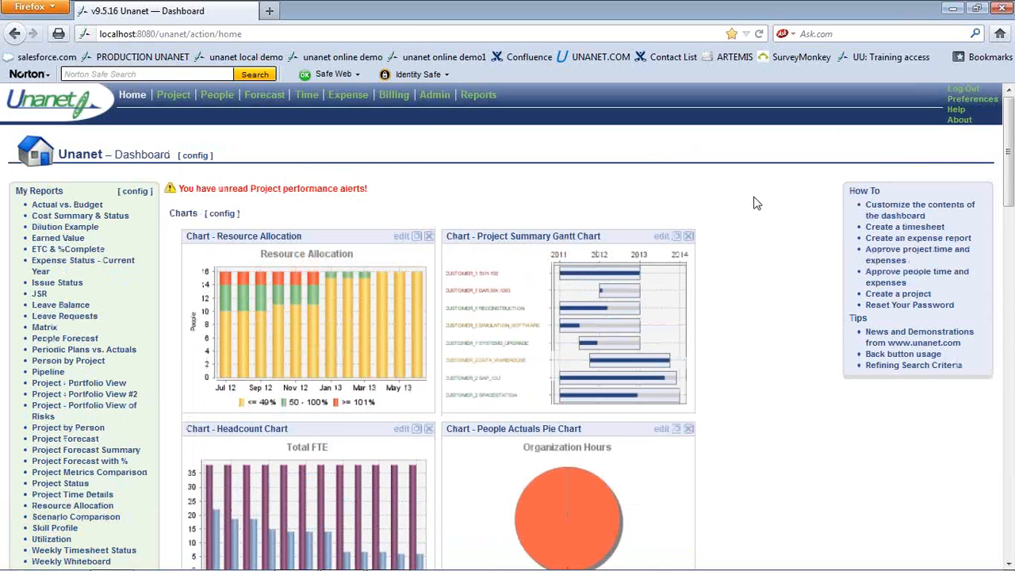
left_click(432, 97)
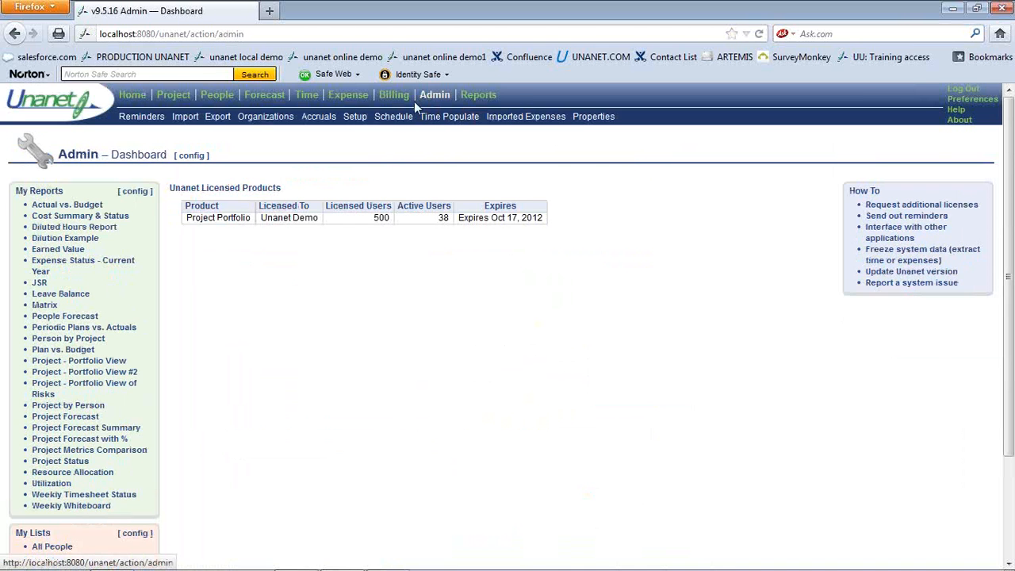
Go to Setup > Time > Accrual Plans and open the Example One plan for editing
left_click(356, 118)
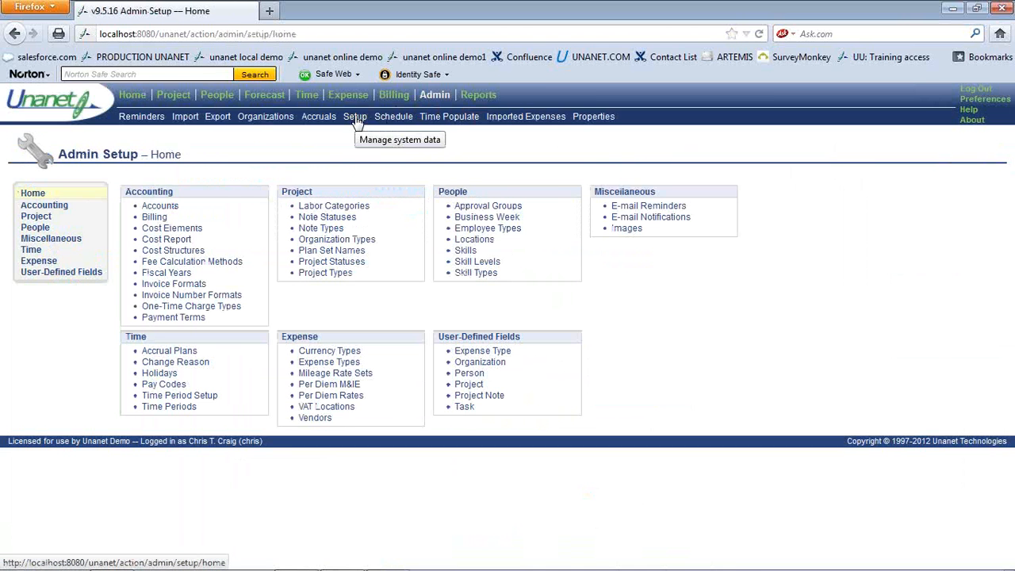
left_click(31, 250)
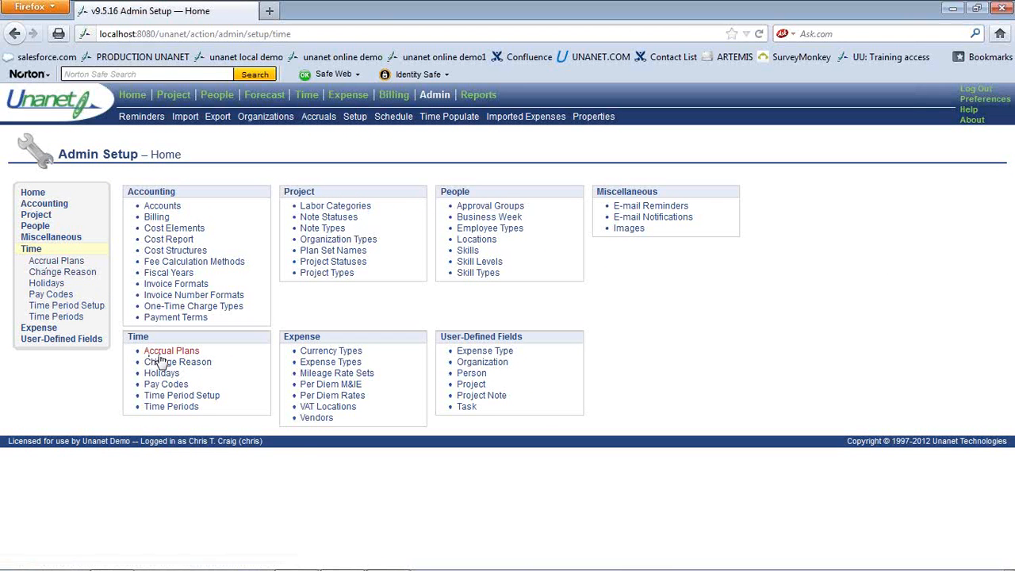
left_click(69, 262)
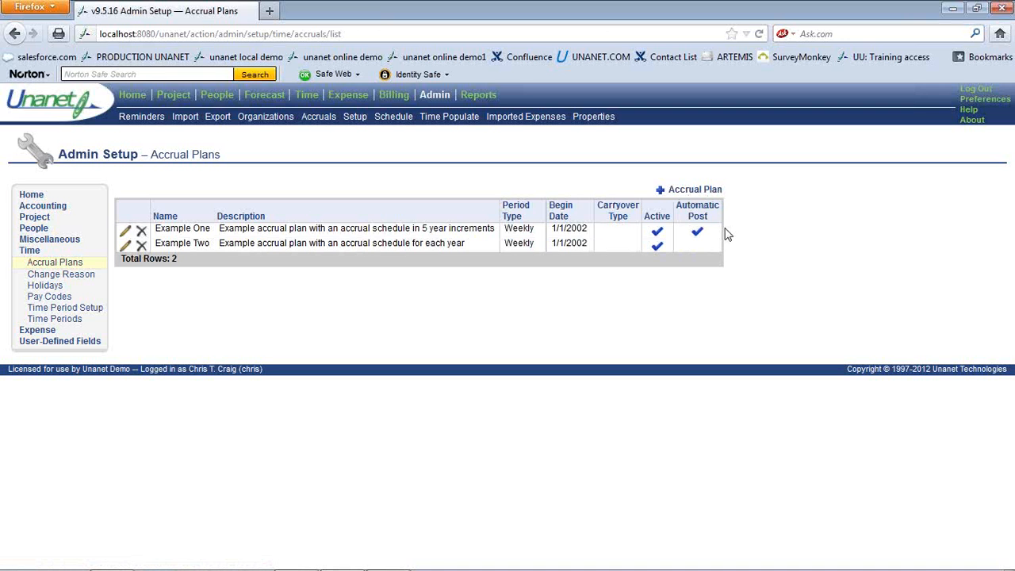
left_click(126, 231)
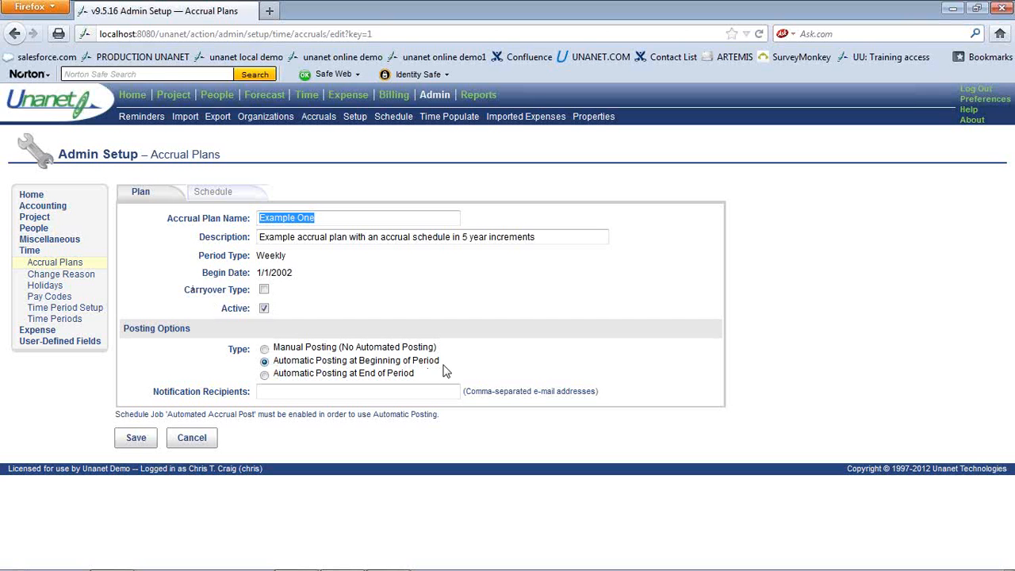
Review Example One's accrual tiers by months of service, then cancel without saving
left_click(204, 194)
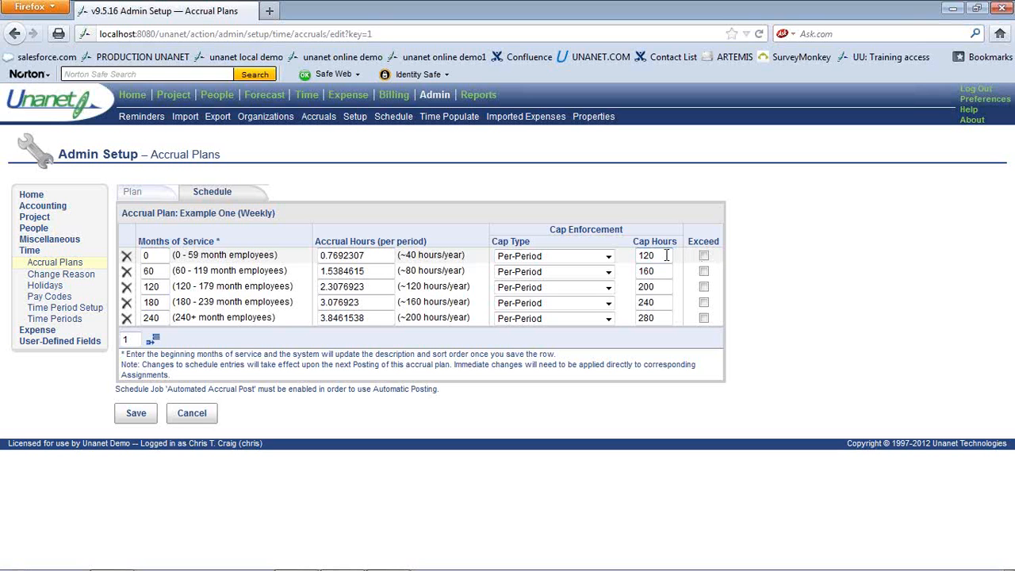
left_click(182, 415)
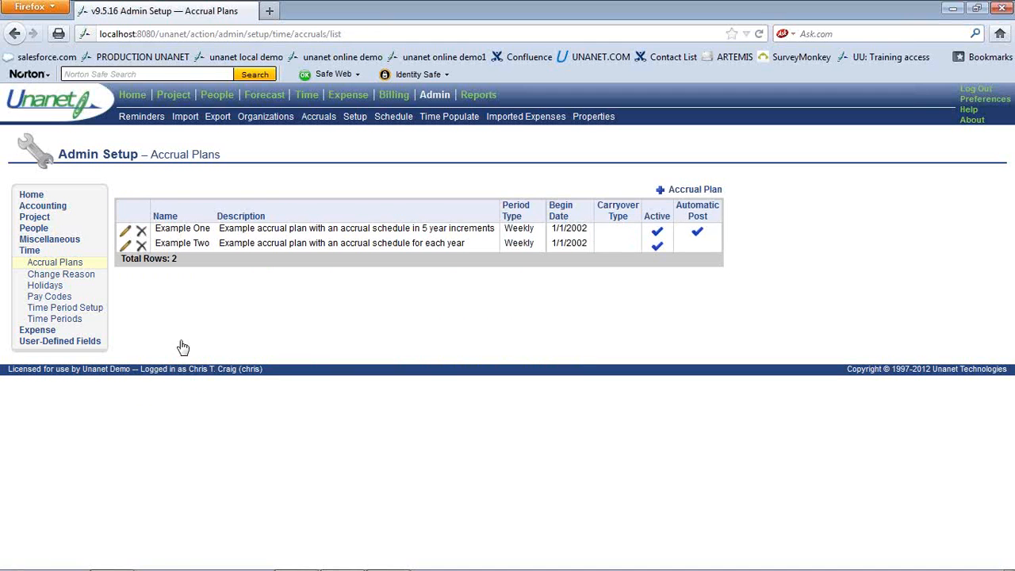
Open the employee's Accrual Plans list, showing Example One on UNANET VACATION from 1/1/2008
left_click(212, 95)
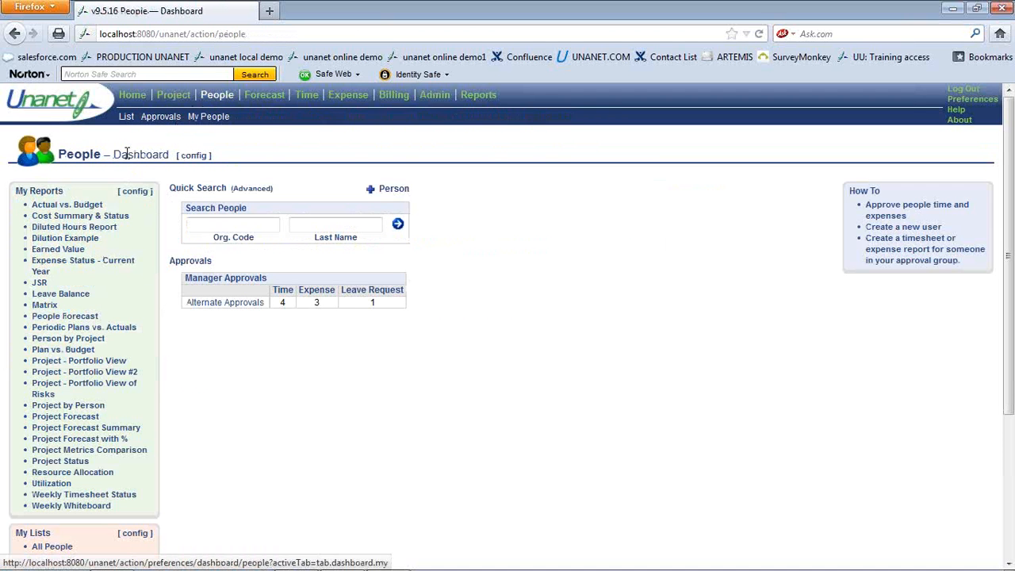
scroll(210, 418, "down", 2)
scroll(210, 418, "down", 2)
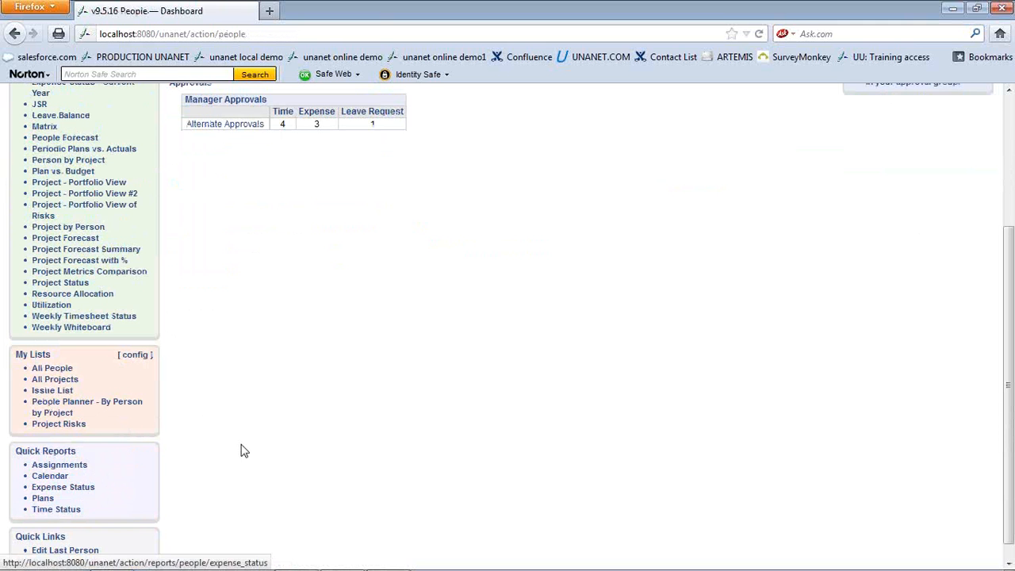
left_click(90, 553)
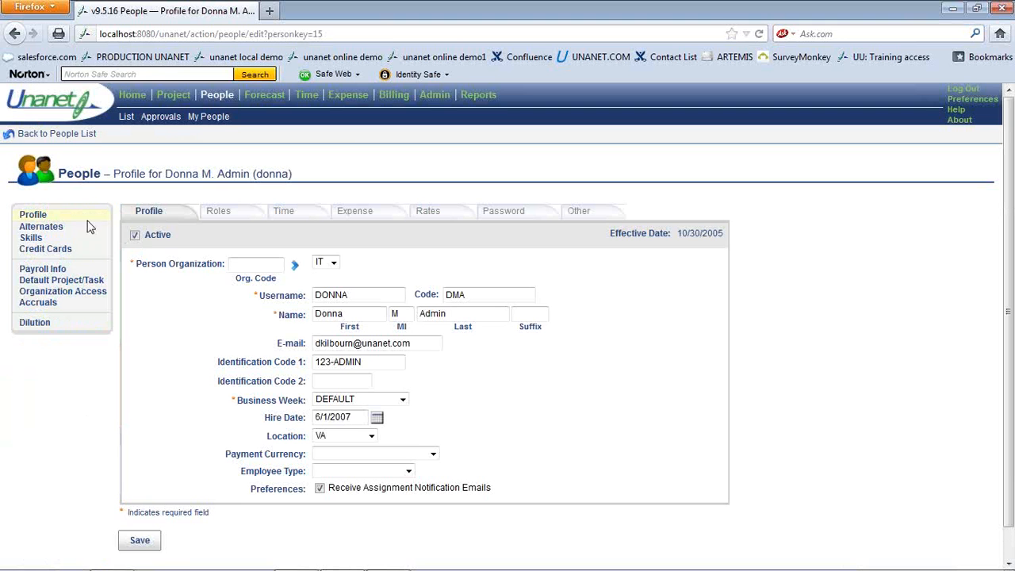
left_click(79, 135)
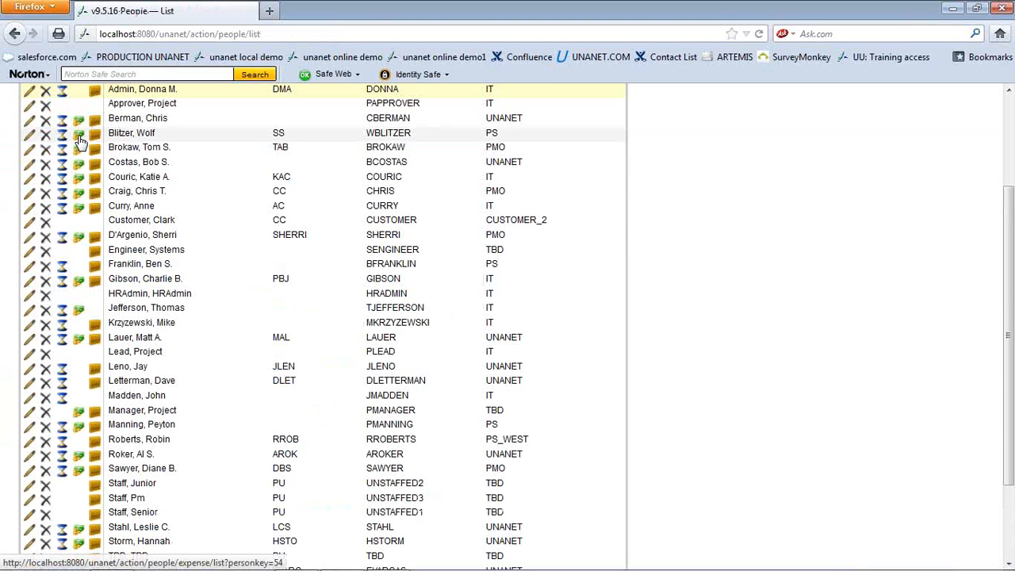
left_click(30, 338)
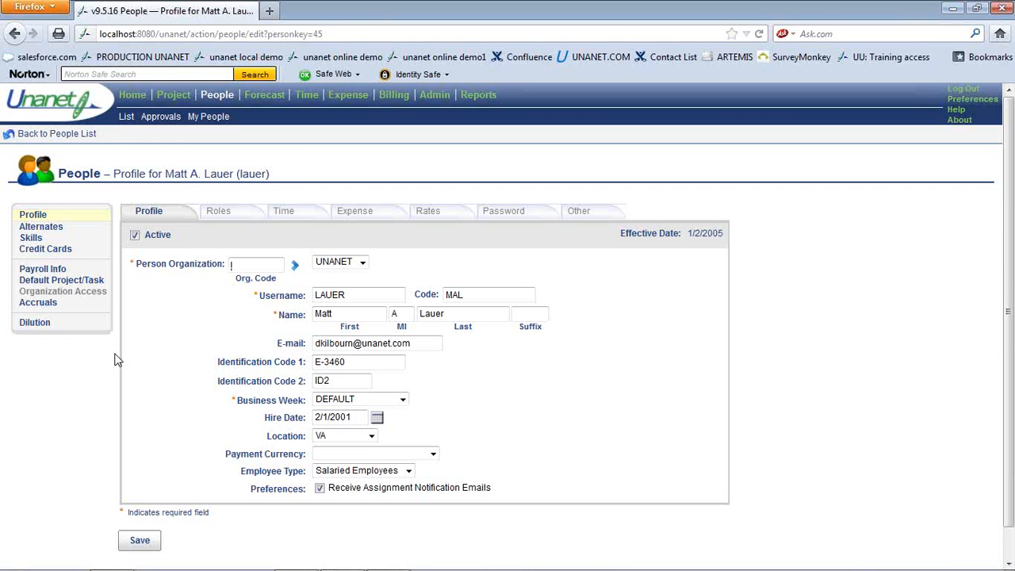
left_click(41, 306)
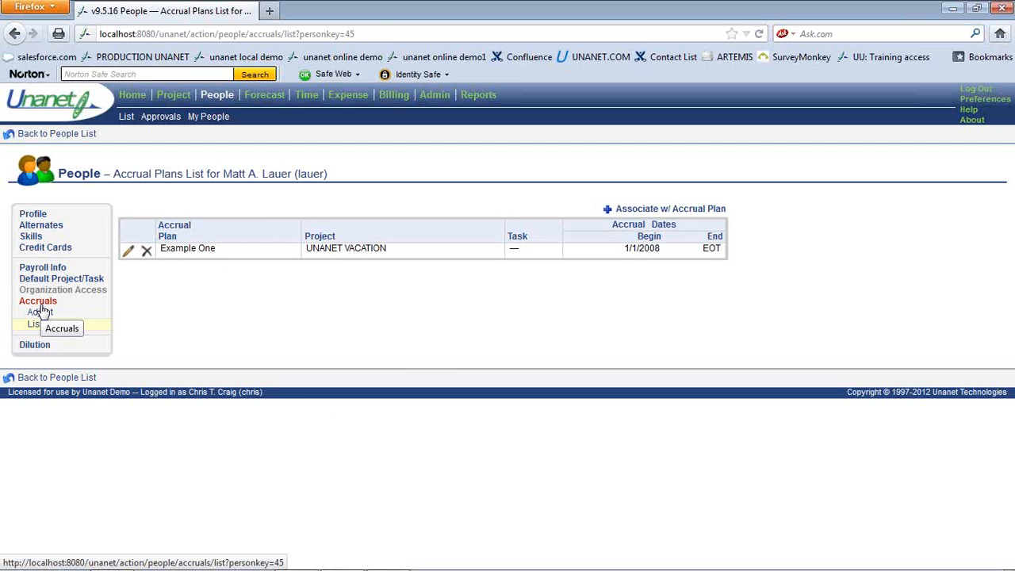
View the Example One accrual assignment with 75.4615316 hours remaining, then go to Admin
left_click(129, 251)
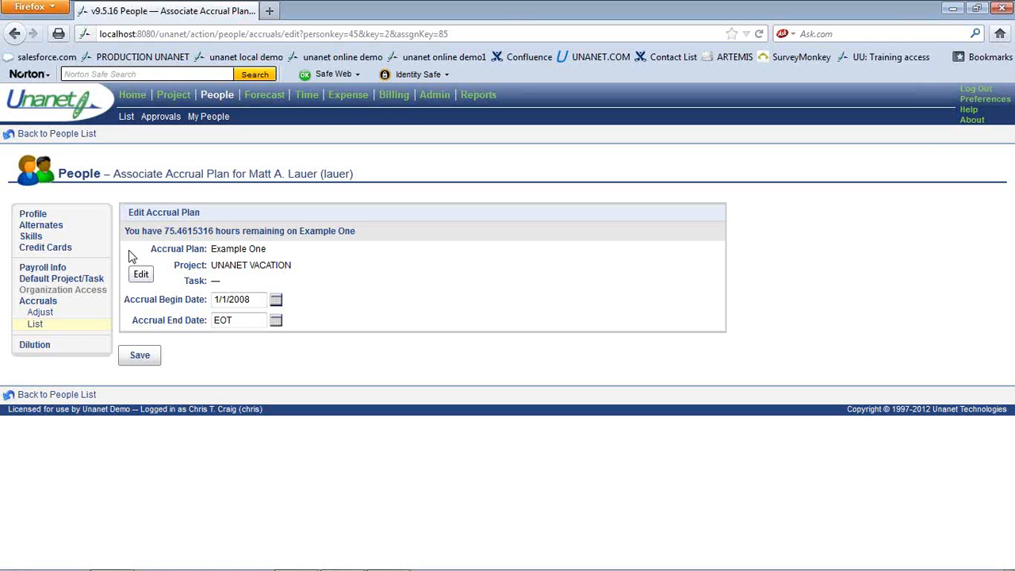
left_click(436, 97)
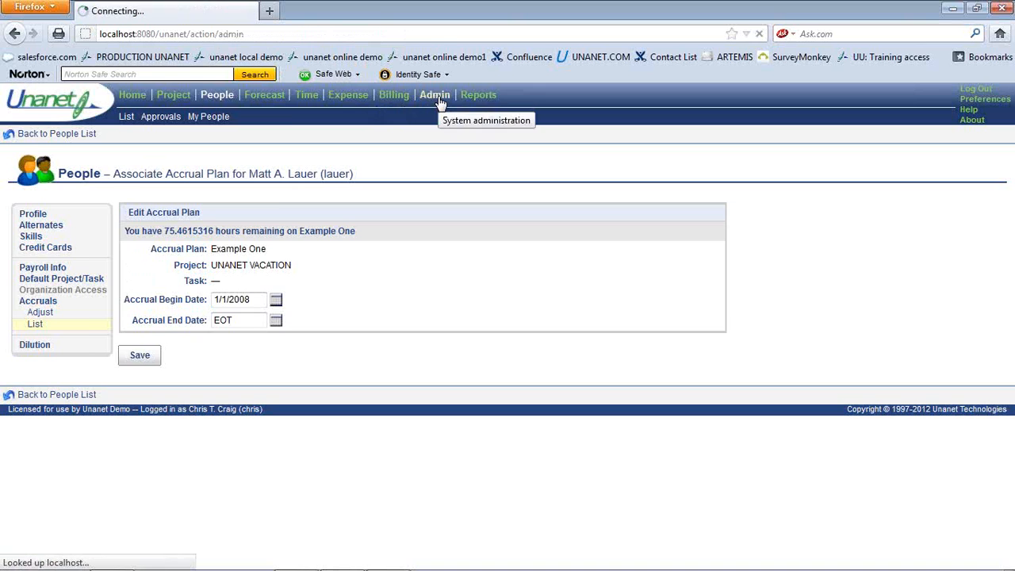
Review the weekly accrual postings, then open the carryover transfer form for 12/31/2011 balances
left_click(327, 120)
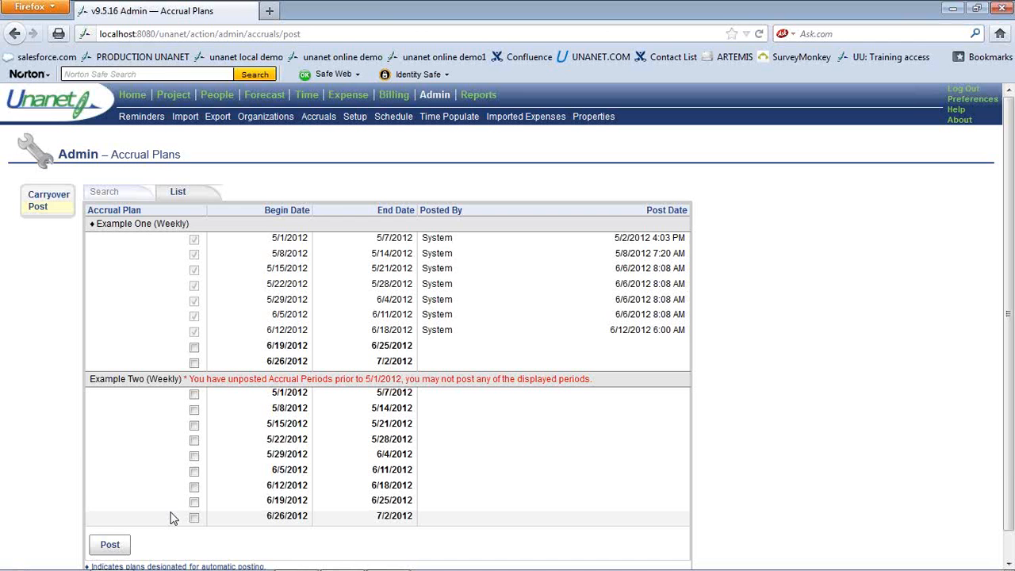
left_click(49, 198)
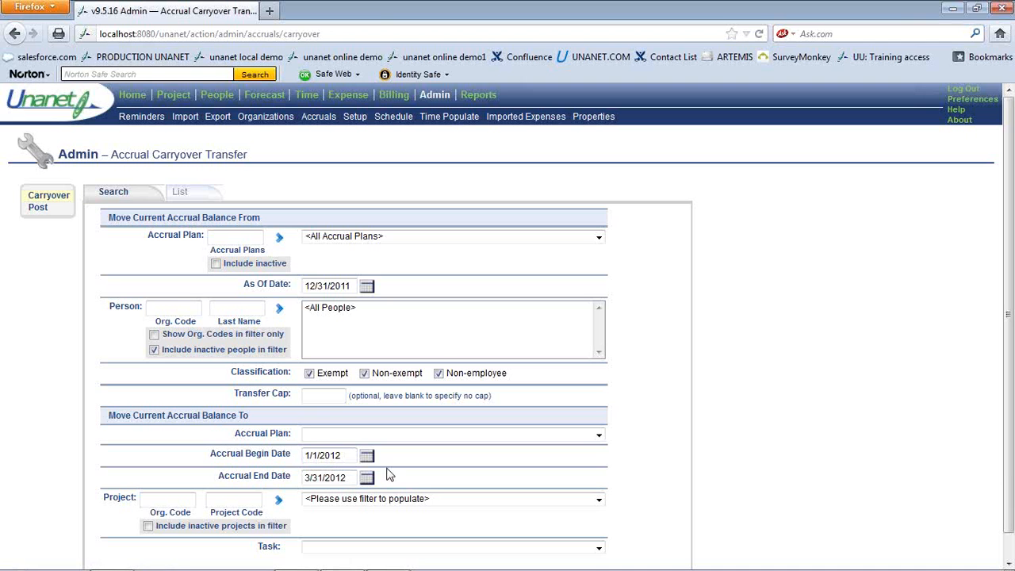
Show the List Scheduled Actions page with Automated Accrual Post due 6/15/2012 6:00 AM
left_click(402, 125)
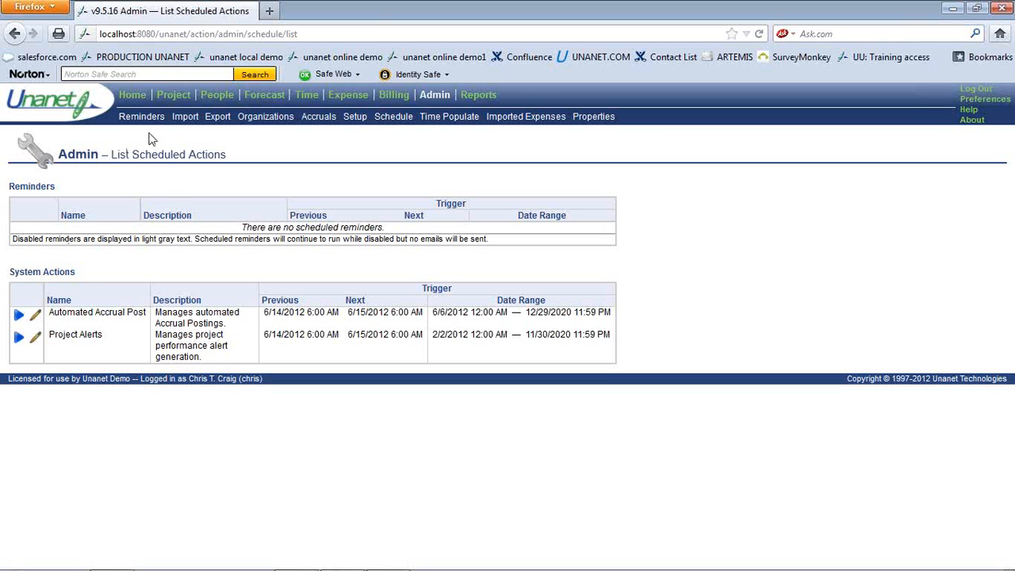
Open the Adjust Accrual Balance form for the last edited employee via Edit Last Person
left_click(138, 103)
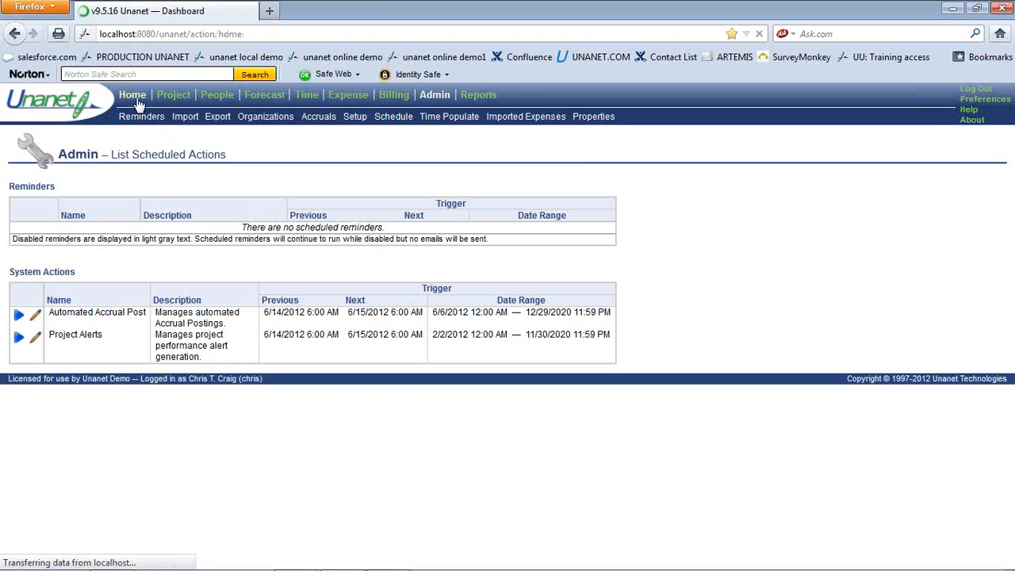
scroll(186, 286, "down", 5)
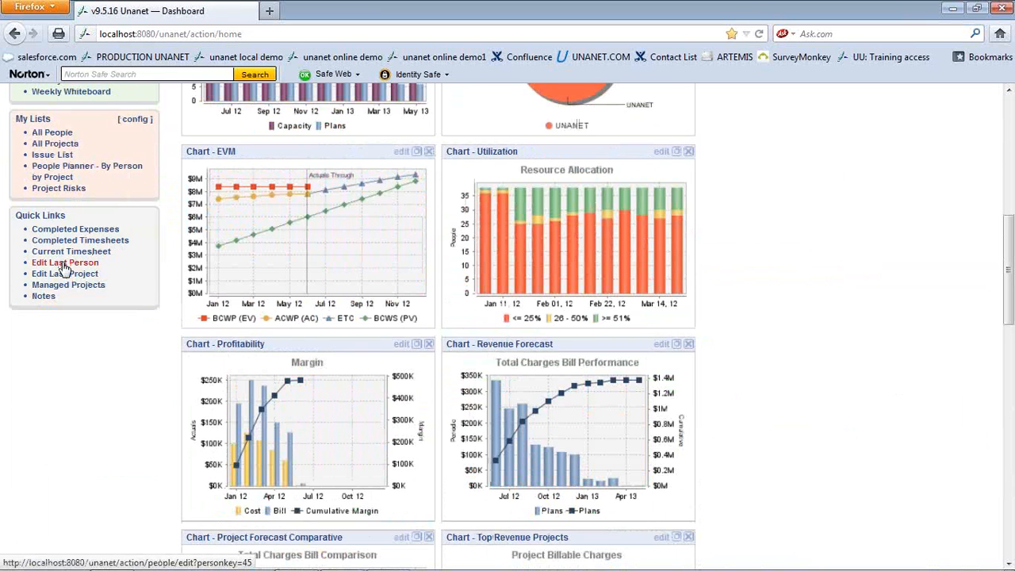
left_click(63, 262)
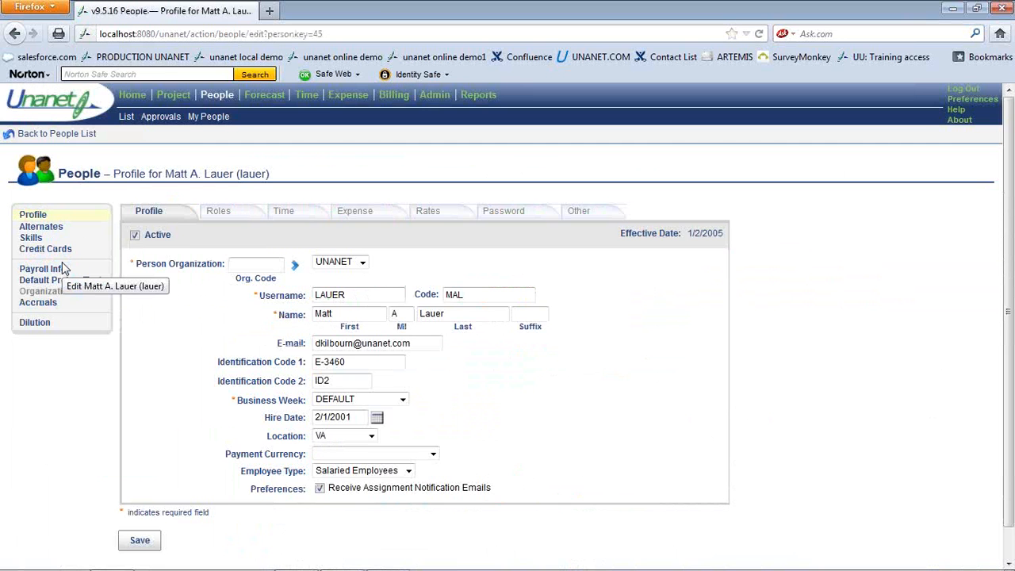
left_click(40, 309)
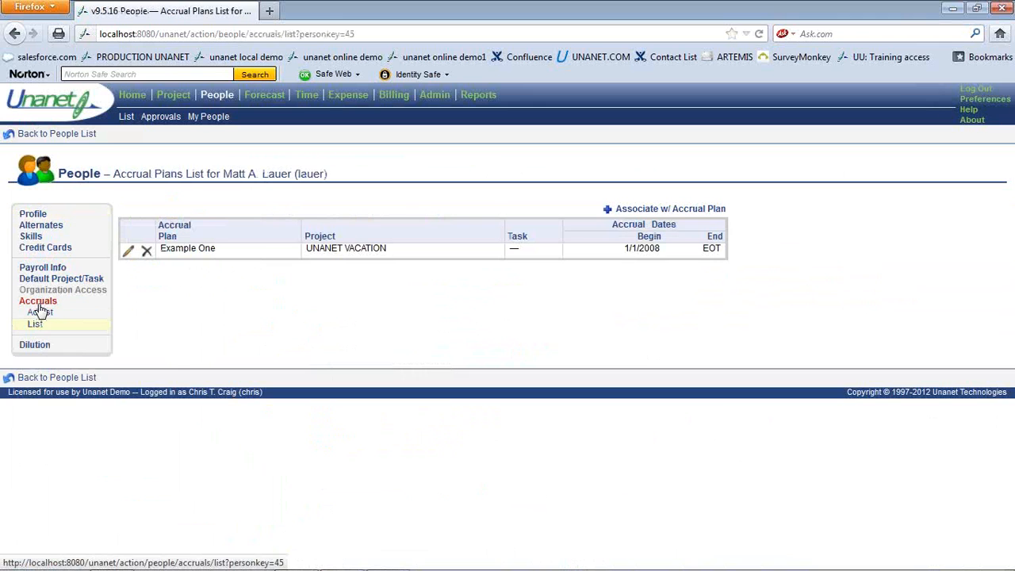
left_click(43, 315)
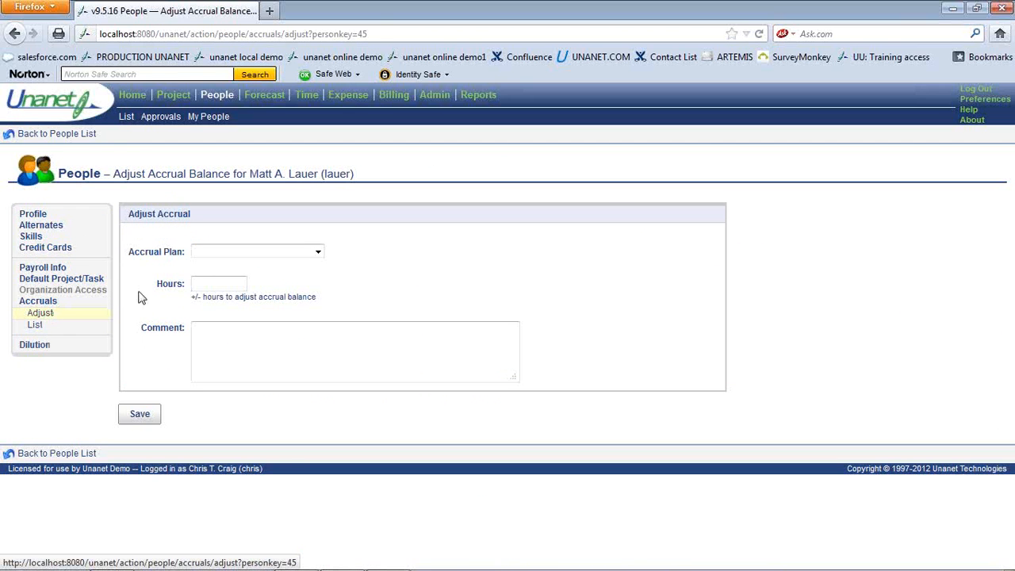
Select Example One, try +5 and -5 hours, then leave the page unsaved for the Profile
left_click(219, 253)
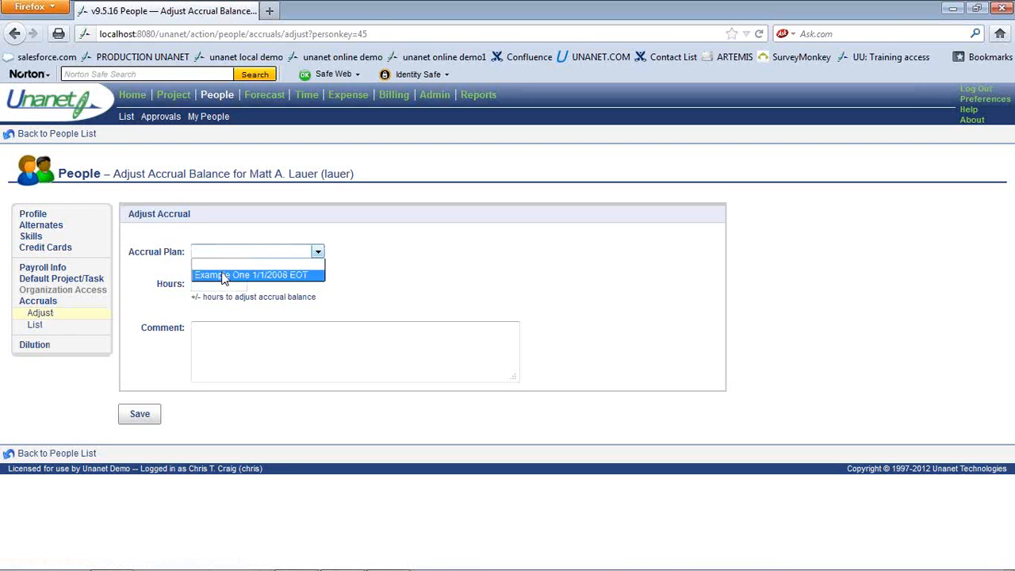
left_click(224, 273)
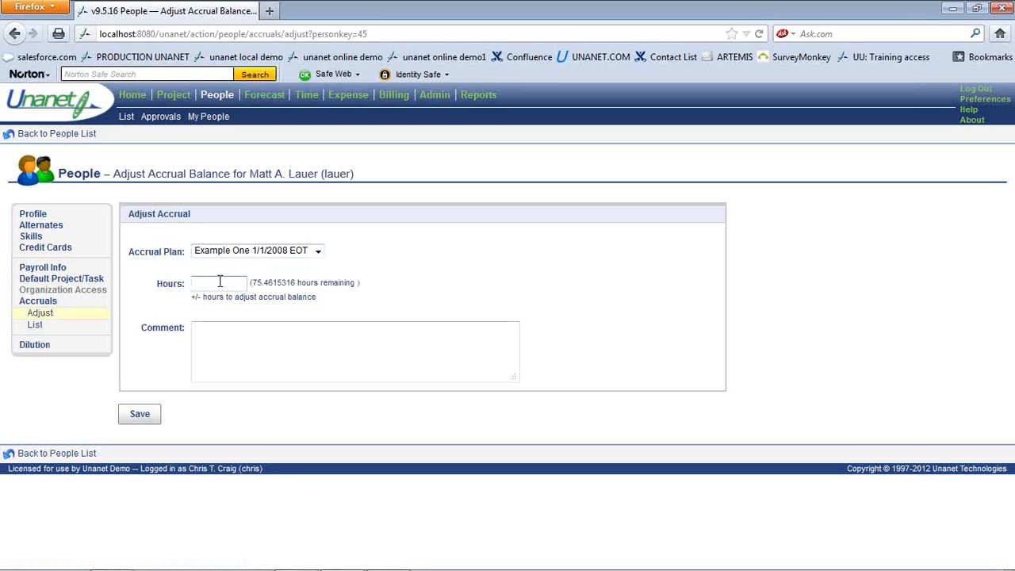
type("+5")
key("BackSpace")
key("BackSpace")
type("-5")
key("BackSpace")
key("BackSpace")
left_click(33, 214)
left_click(472, 309)
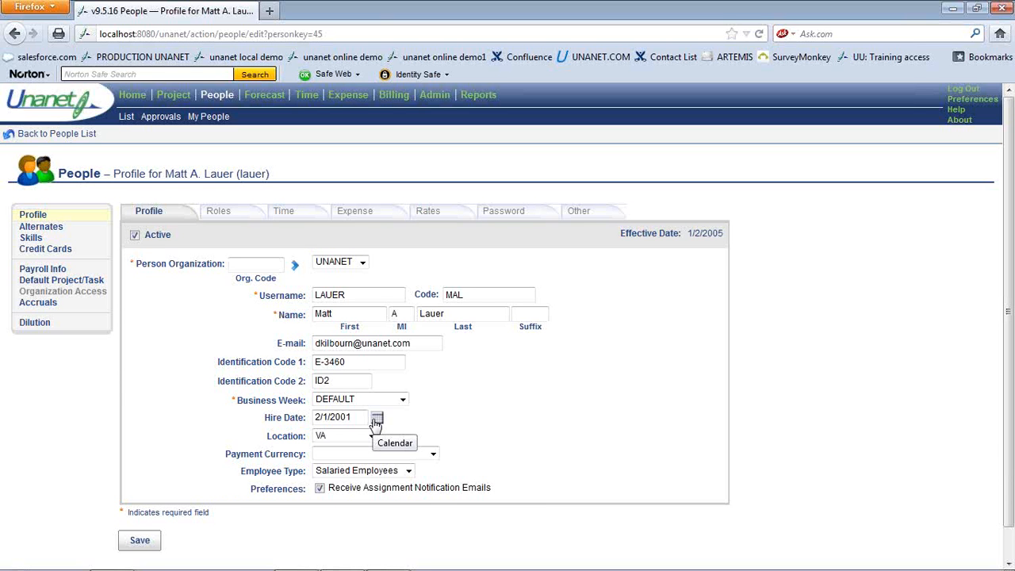
Log out and sign back in with the employee's username and password
left_click(956, 91)
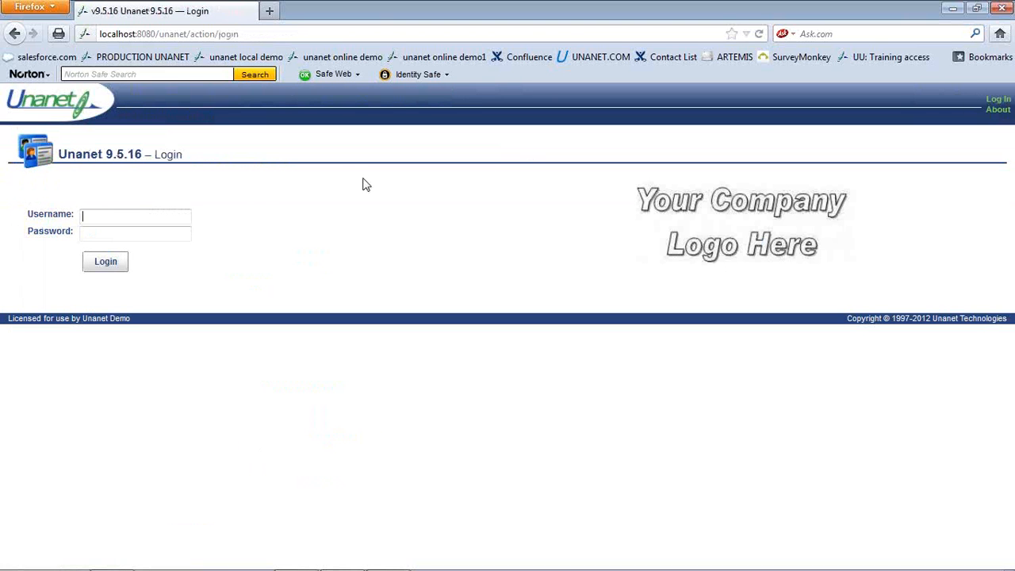
type("lauer")
key("Tab")
type("•••••••••")
key("Return")
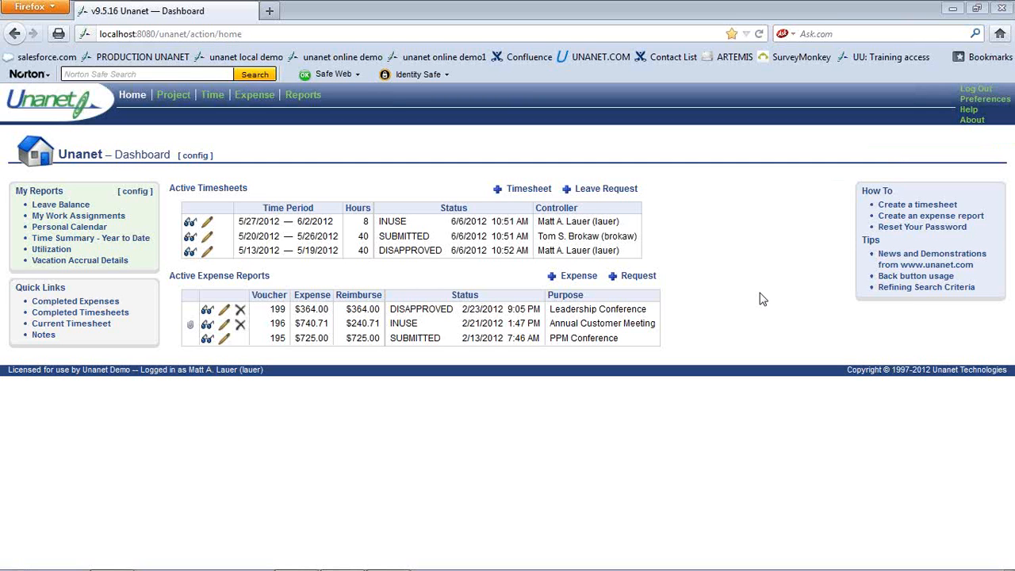
Start a leave request from 6/18/2012 to 6/22/2012 and try 32 hours
left_click(630, 192)
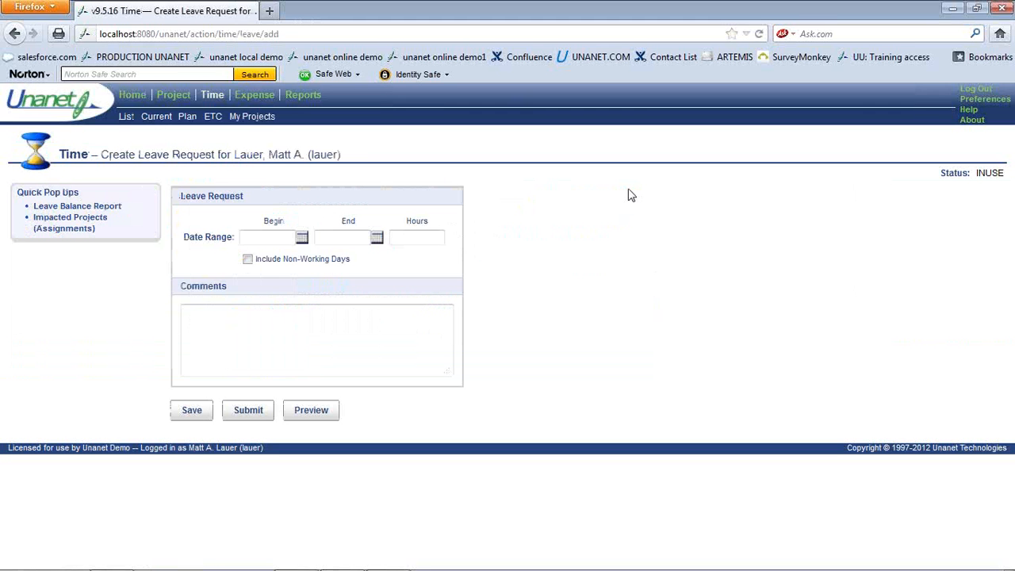
left_click(303, 238)
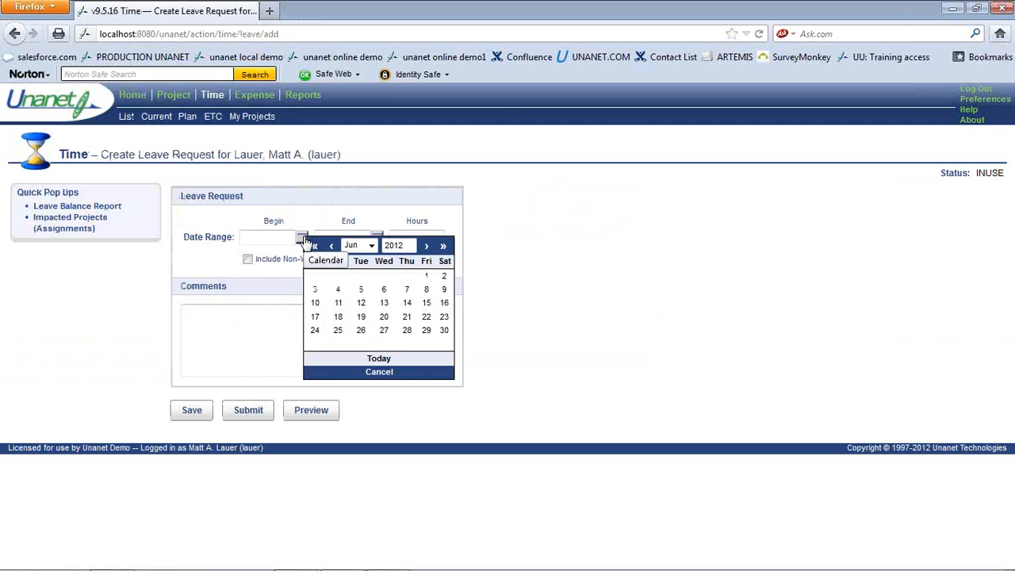
left_click(336, 318)
left_click(377, 240)
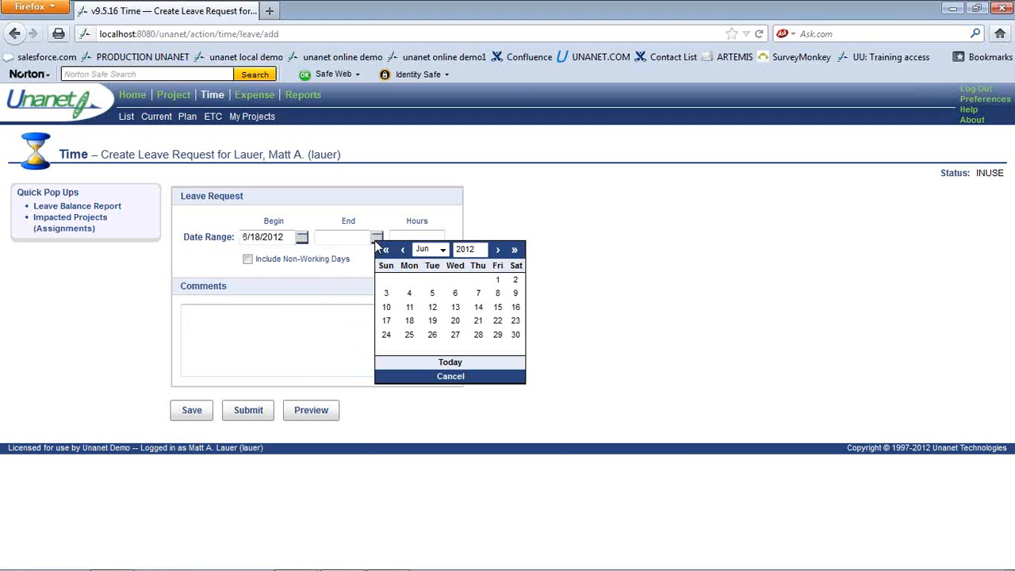
left_click(497, 321)
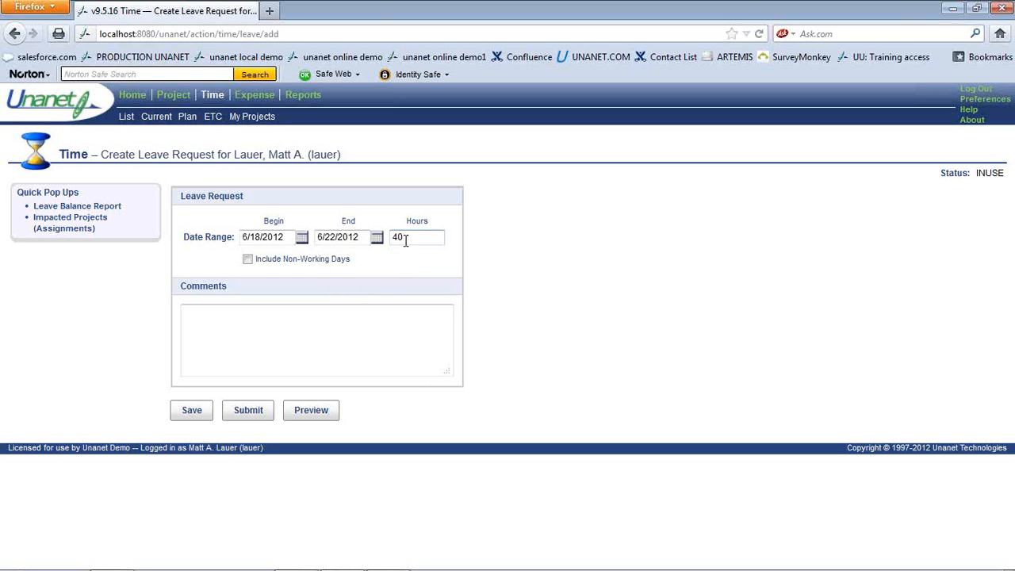
key("BackSpace")
key("BackSpace")
type("32")
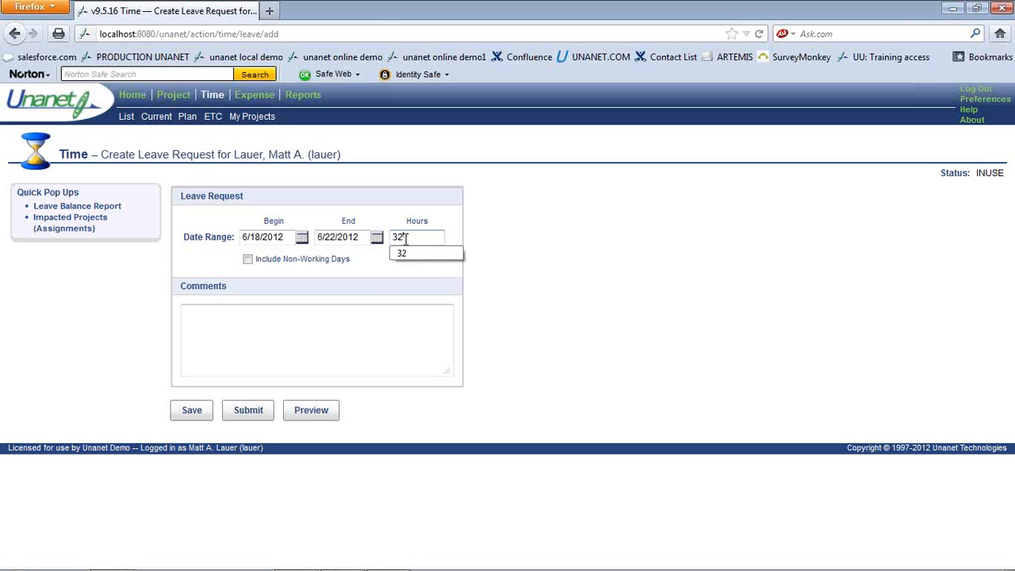
Test a single-day 6/18 request with 4 hours, then restore the 6/22 end date
left_click(377, 237)
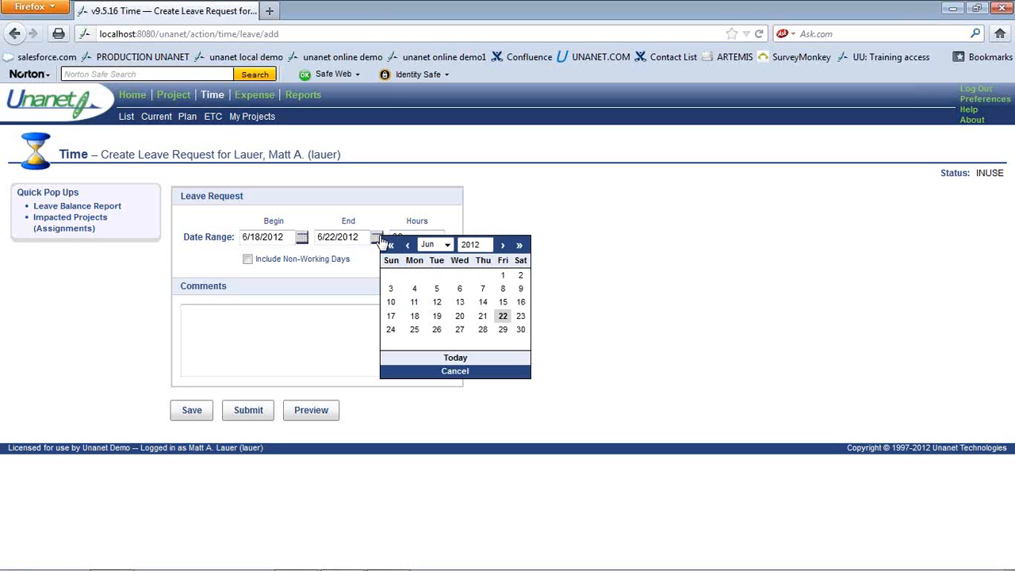
left_click(422, 315)
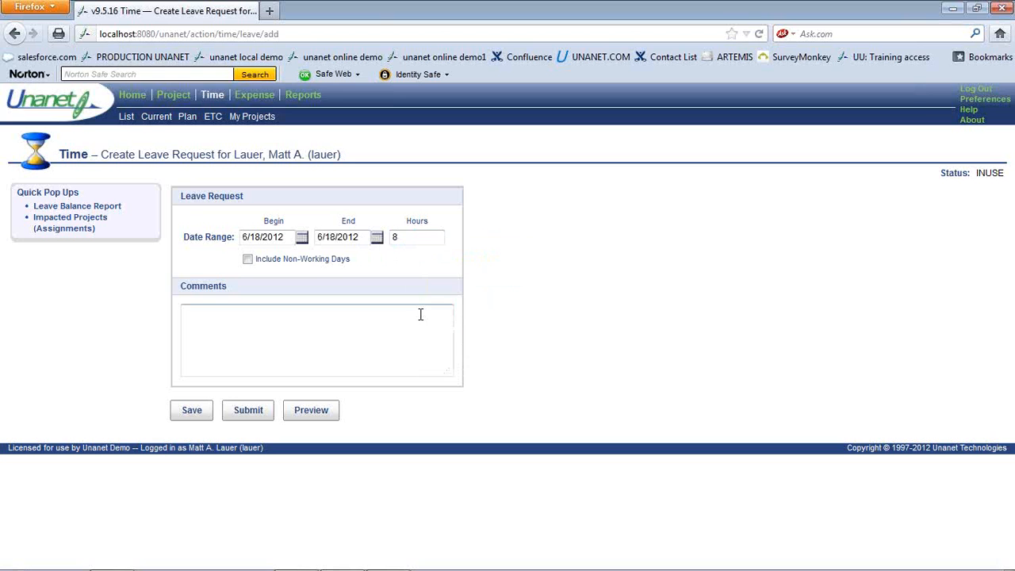
double_click(401, 237)
type("4")
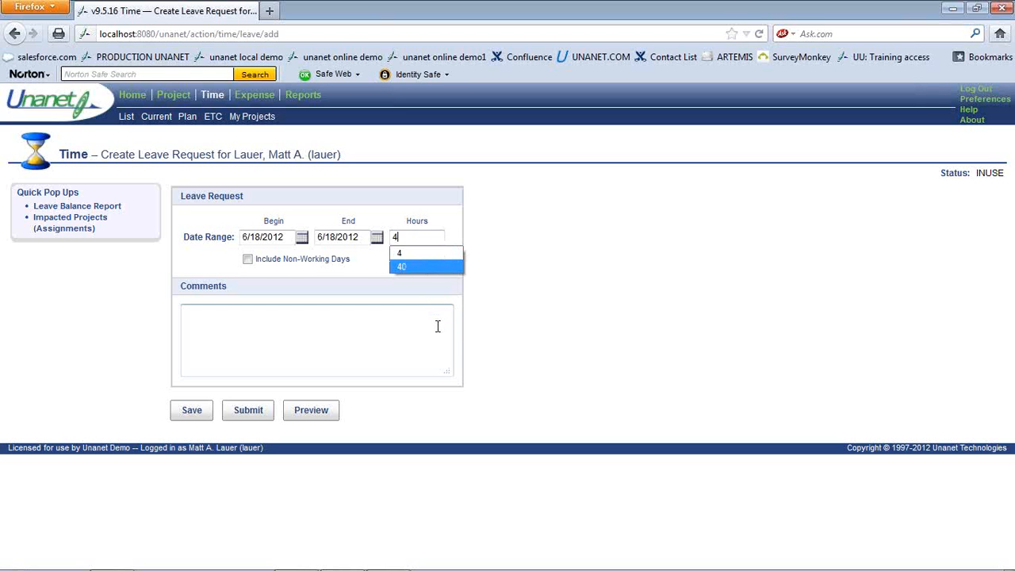
left_click(376, 238)
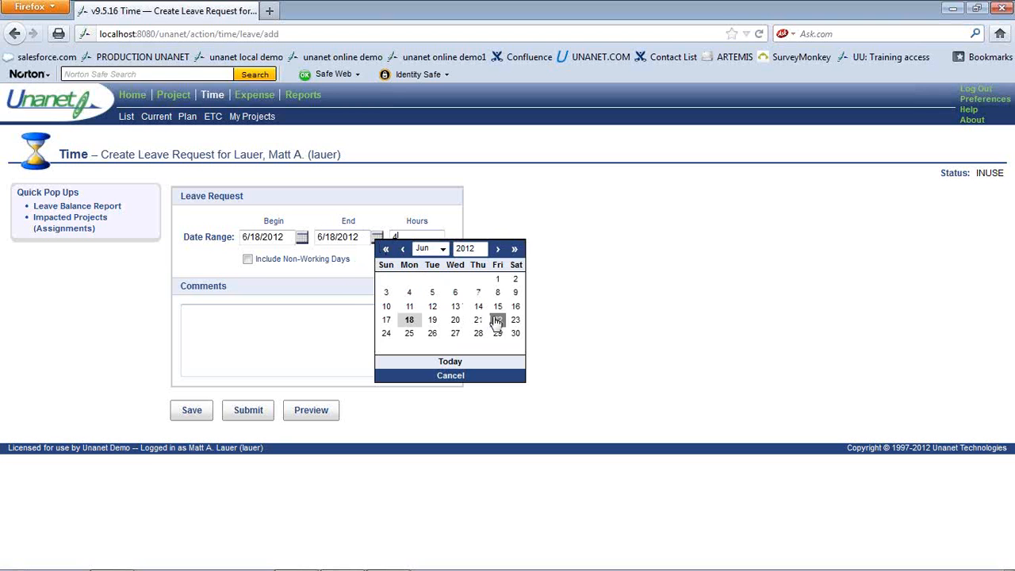
left_click(497, 320)
Enter a comment about going to the Beach in Florida, noting who is located there
type("Let's")
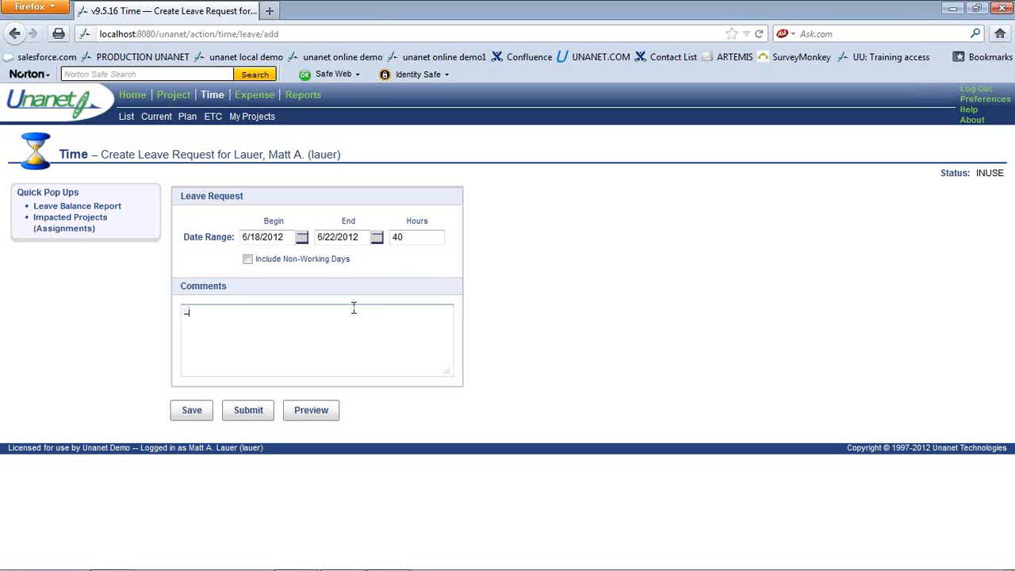
key("BackSpace")
key("BackSpace")
key("BackSpace")
key("BackSpace")
key("BackSpace")
key("BackSpace")
type("Going to")
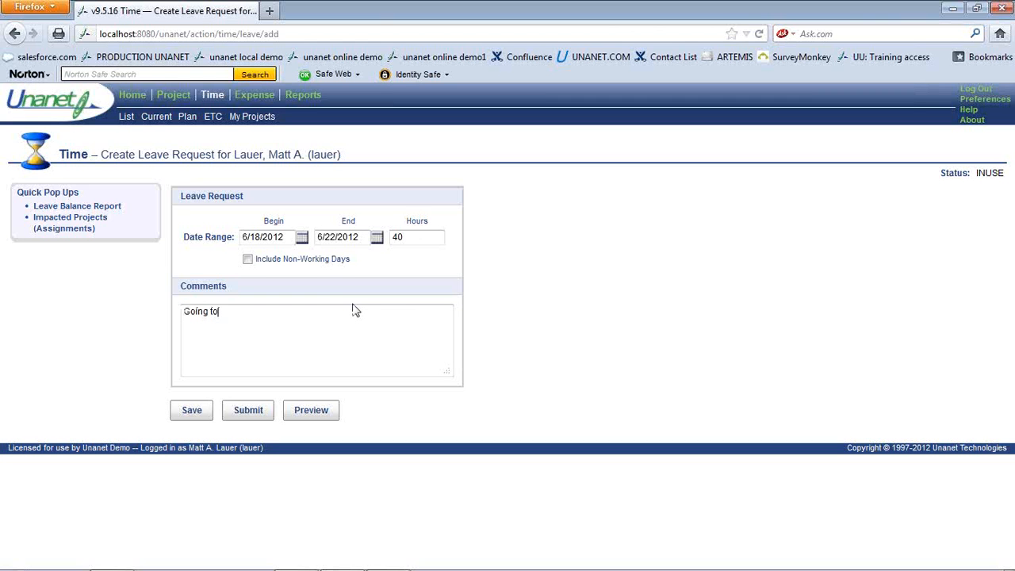
type(" the Beach in Florida where")
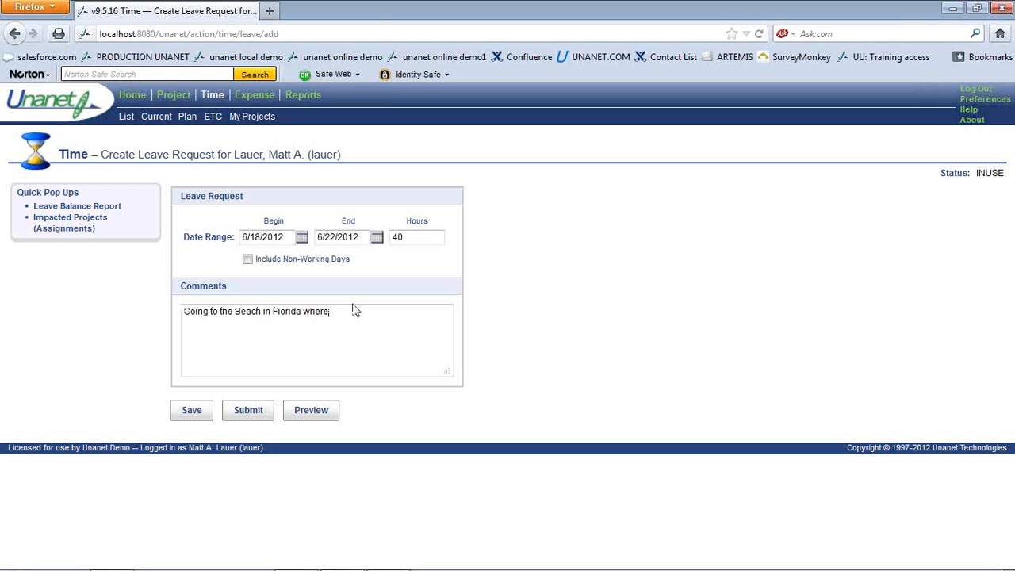
type(" Sheri is located.")
Check the leave balance report, then review and close the impacted project assignments report
left_click(102, 215)
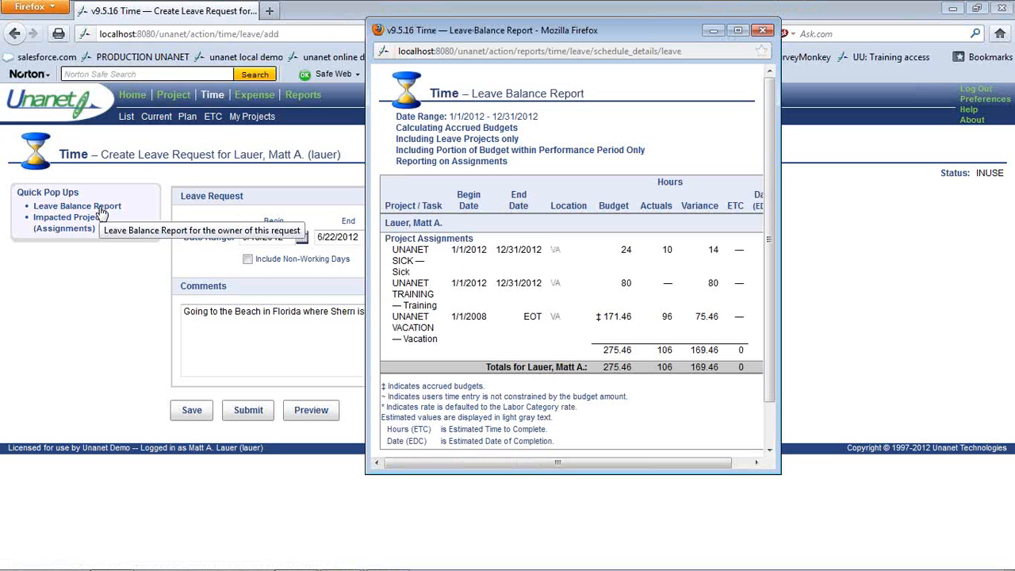
left_click(763, 30)
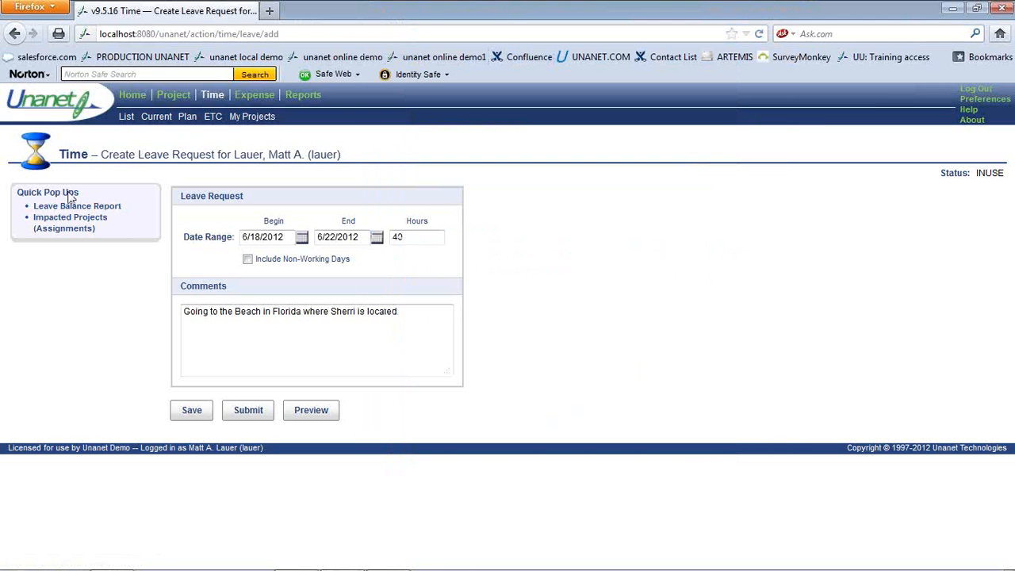
left_click(68, 224)
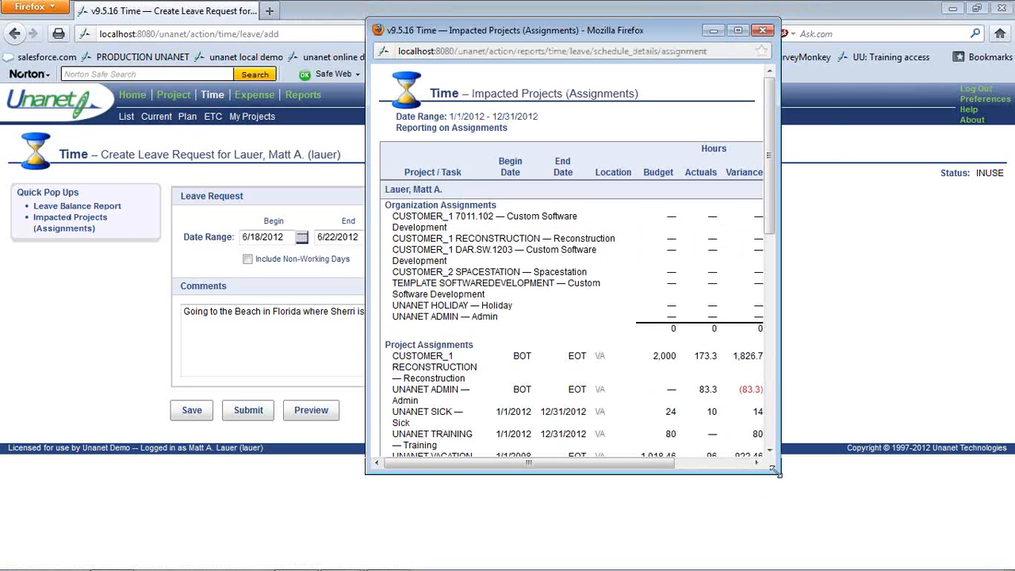
left_click_drag(776, 473, 837, 555)
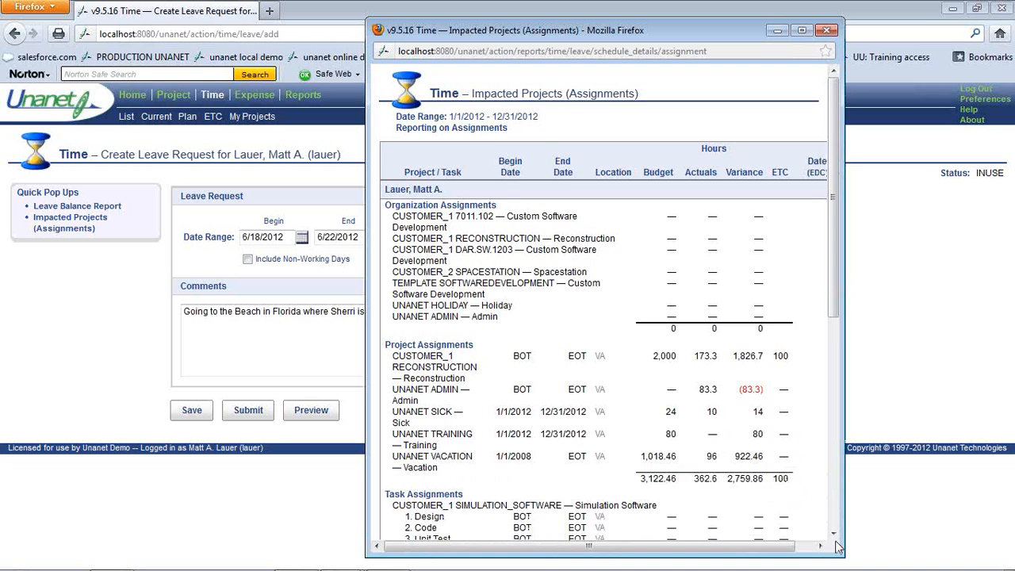
scroll(837, 538, "down", 4)
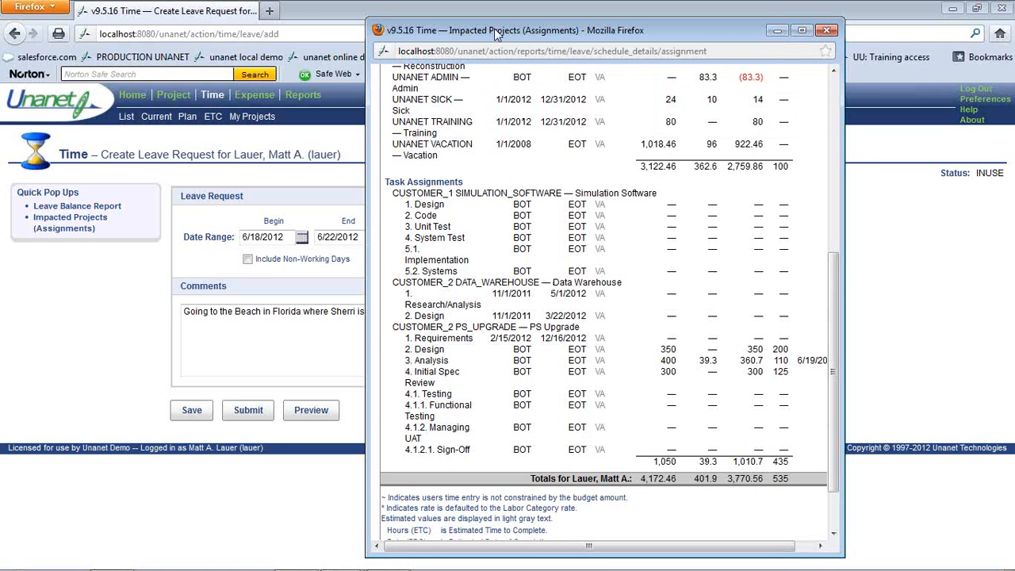
left_click_drag(500, 35, 405, 29)
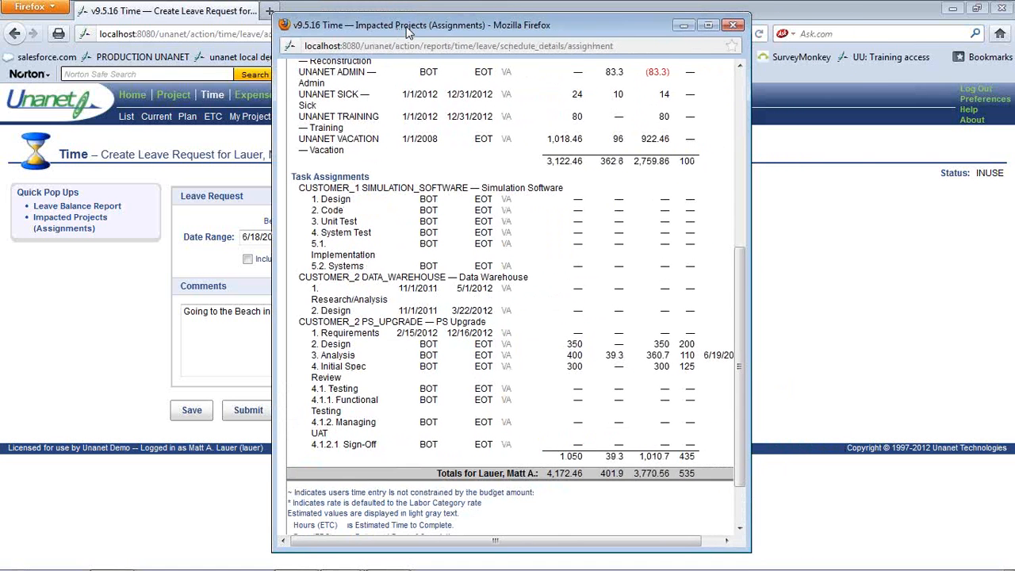
left_click(733, 26)
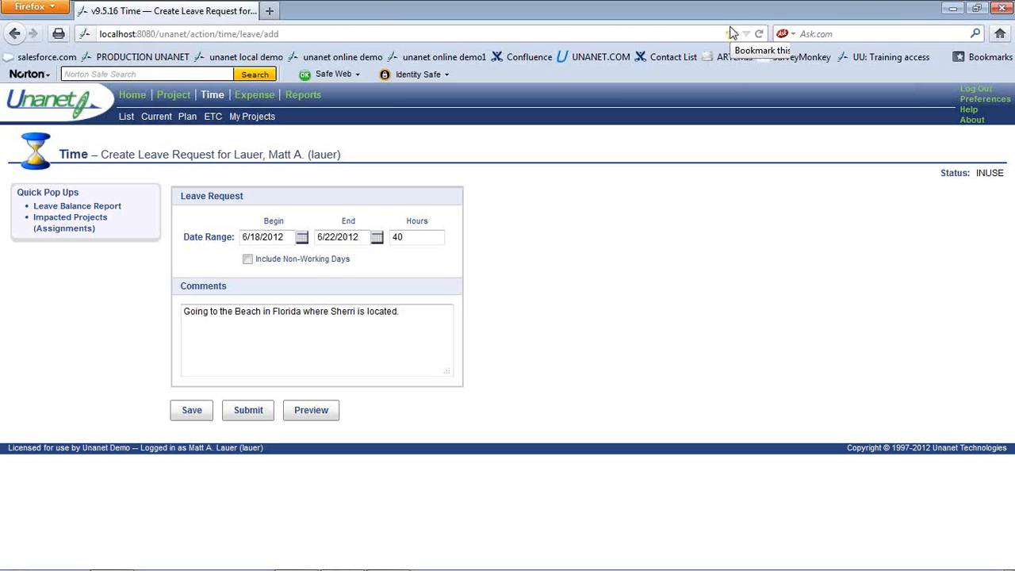
Submit the 6/18–6/22 40-hour leave request with the comment 'PLEASE approve right away so I can make flight arrangements!'
left_click(258, 414)
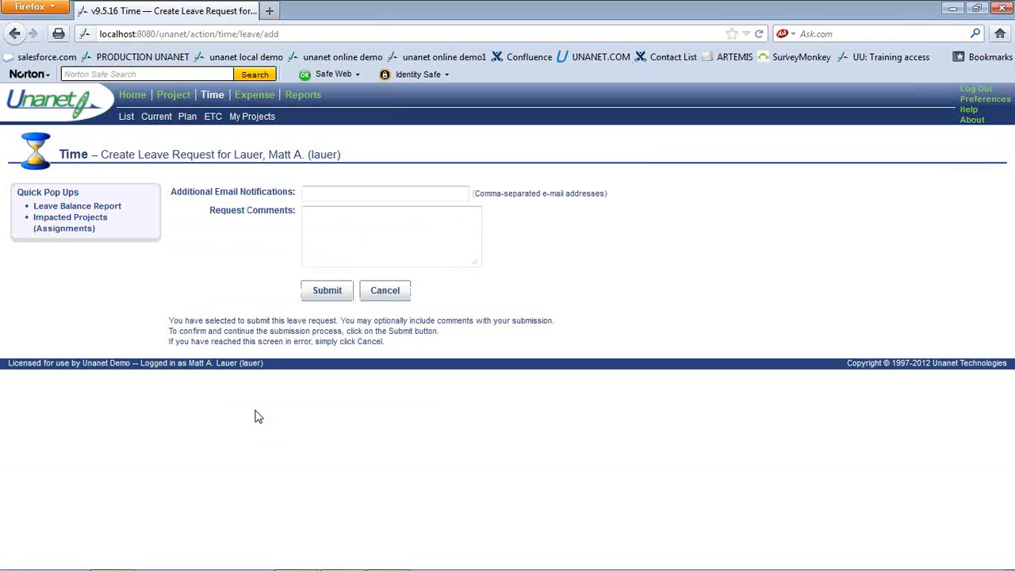
left_click(321, 245)
type("PLEASE ")
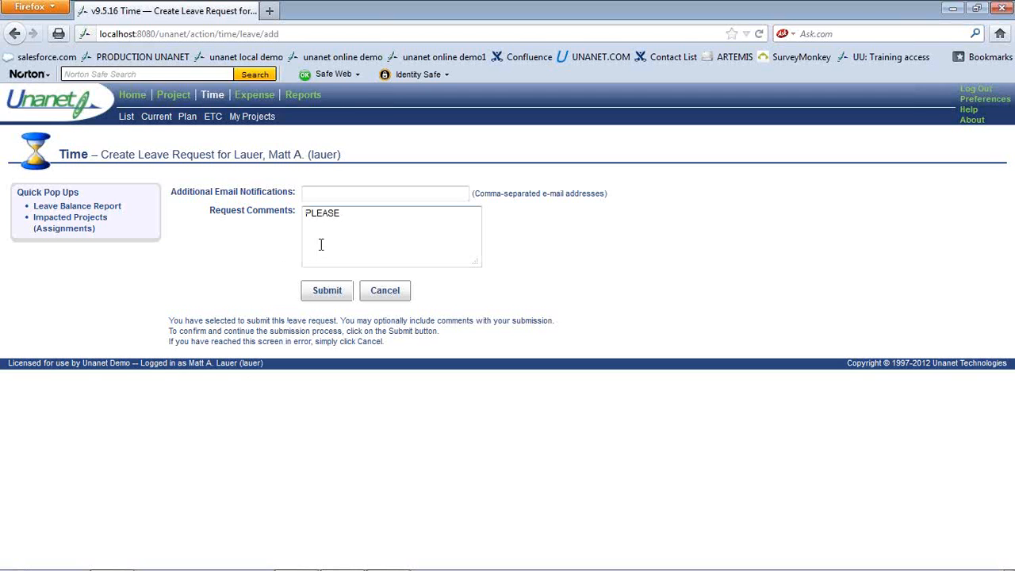
type("approve right away so I can make fli")
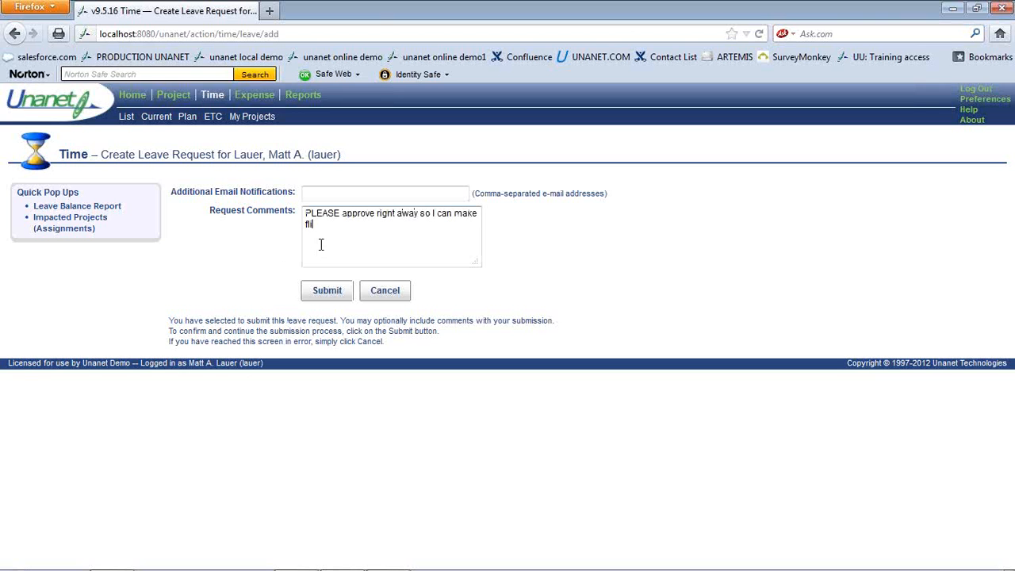
type("ght arrangements!")
left_click(336, 295)
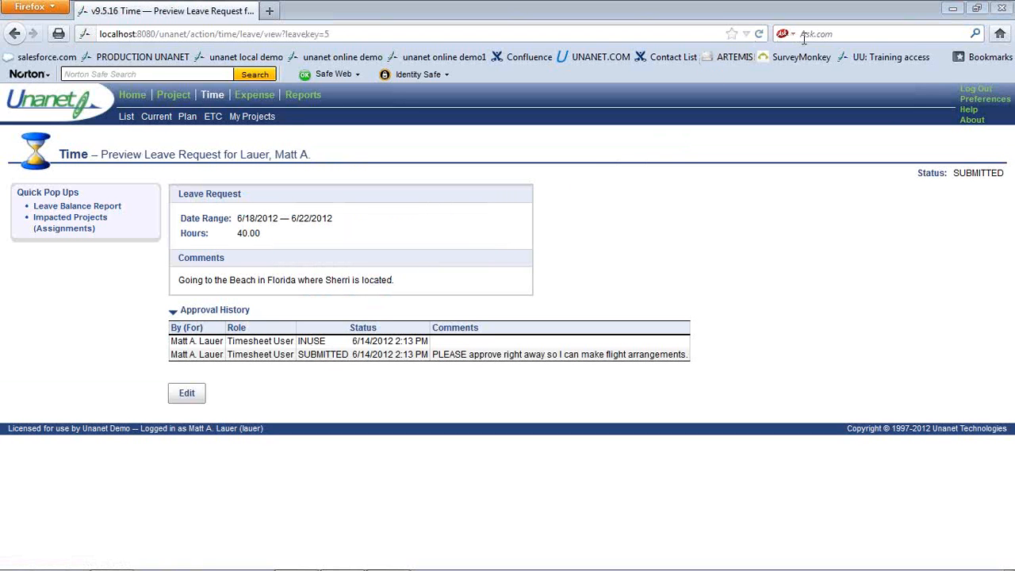
Log out of the employee account and sign in with the manager's username and password
left_click(976, 90)
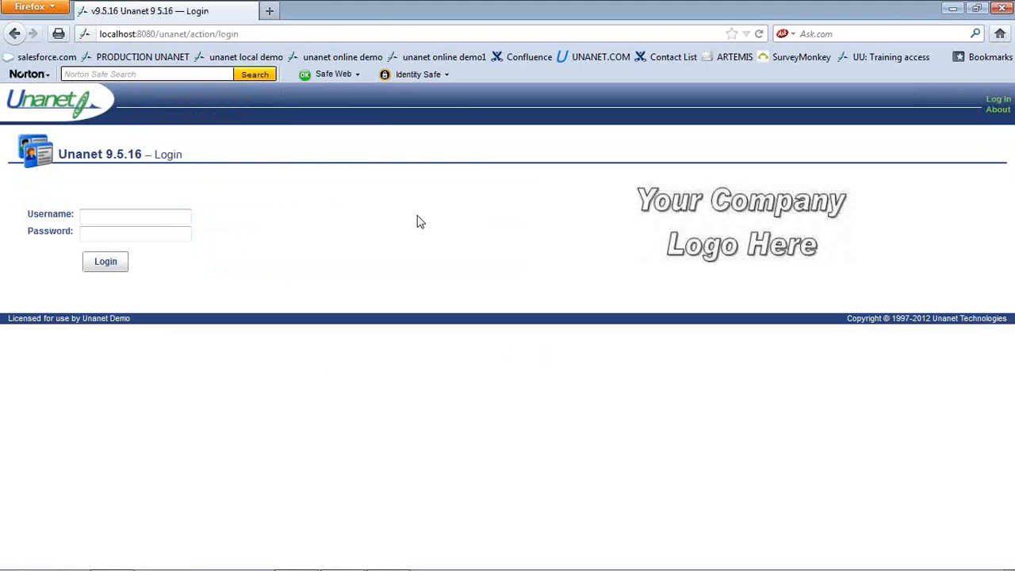
type("brokaw")
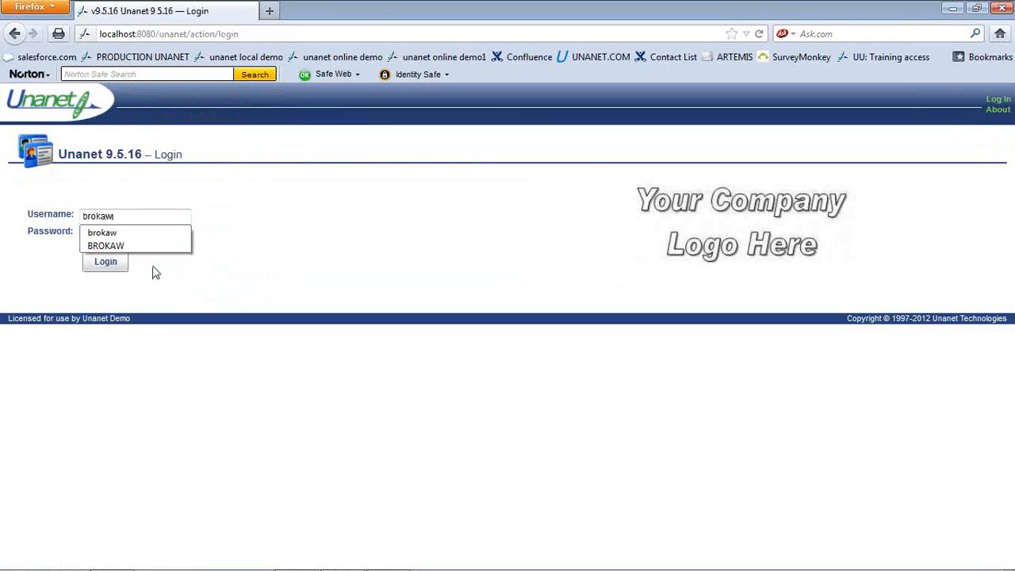
key("Tab")
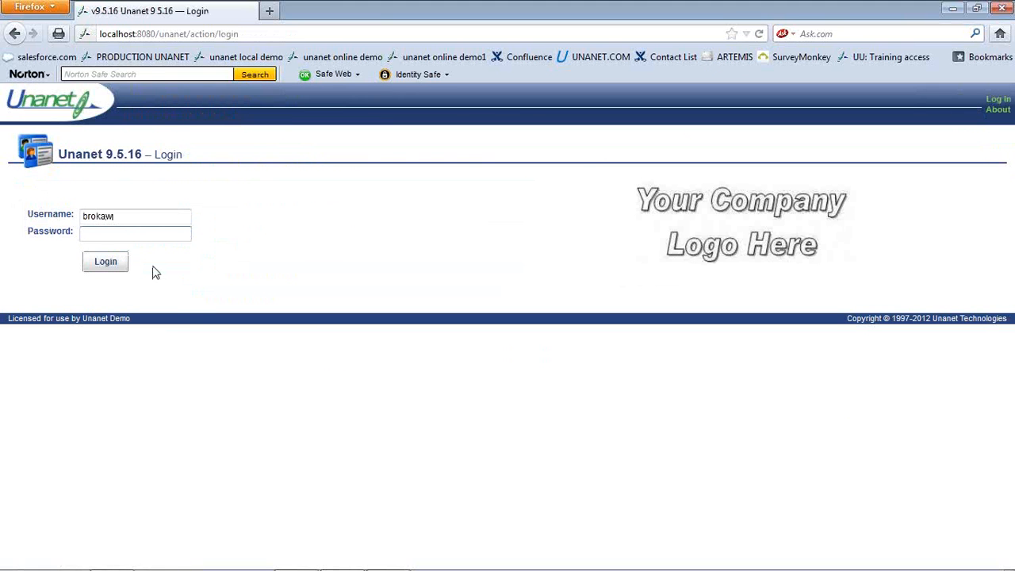
type("********")
key("Return")
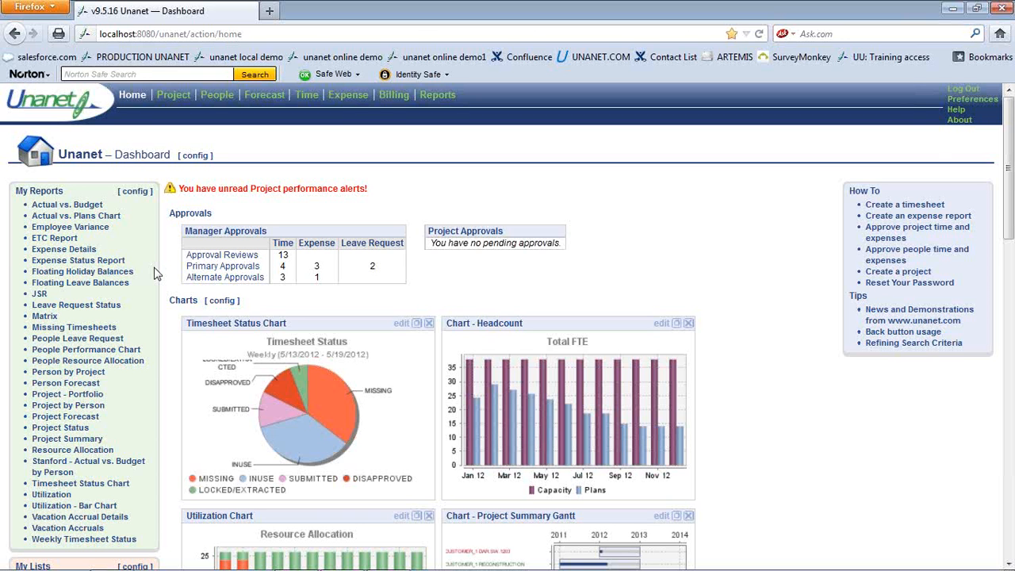
Open Approval Reviews and expand Primary Approvals > Leave to list the two submitted requests
left_click(205, 255)
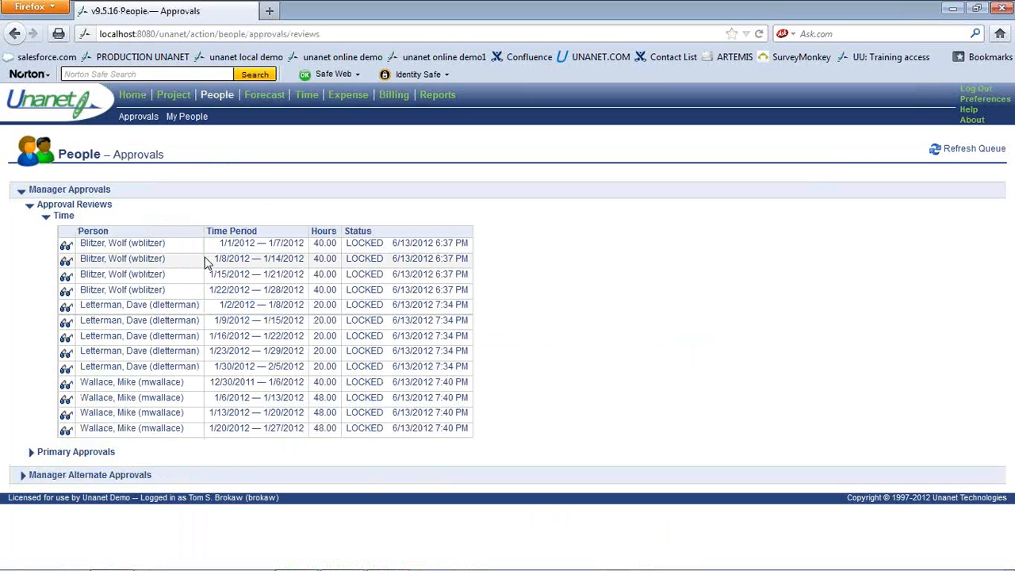
left_click(67, 456)
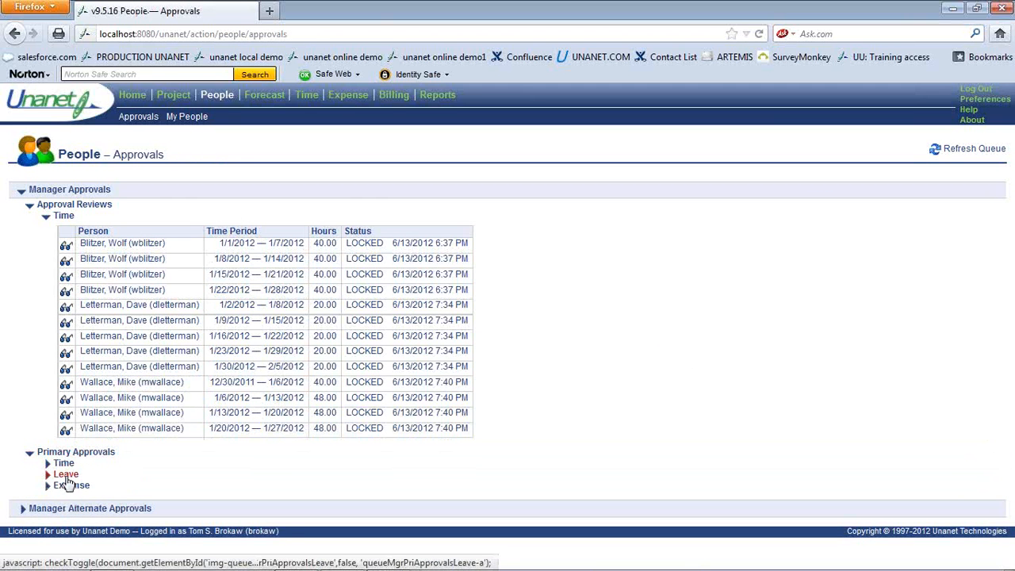
left_click(66, 476)
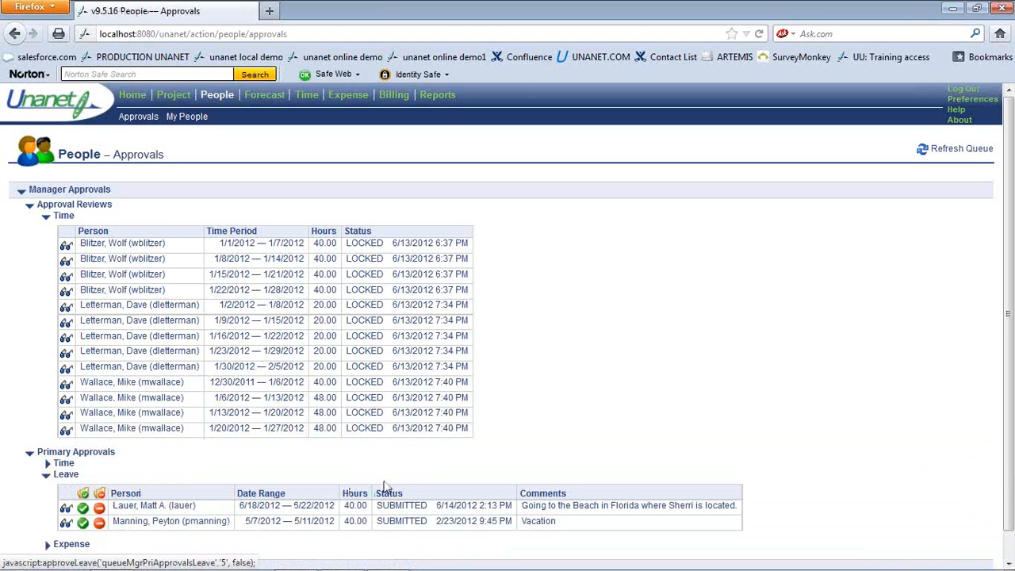
Preview the first pending leave request, the 6/18–6/22/2012 40-hour beach trip
left_click(67, 511)
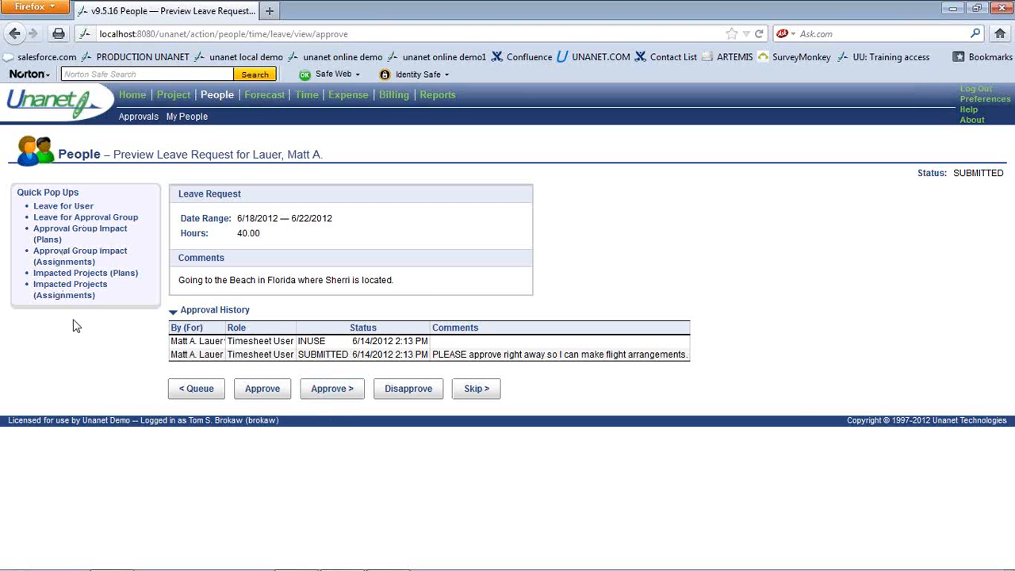
left_click(70, 207)
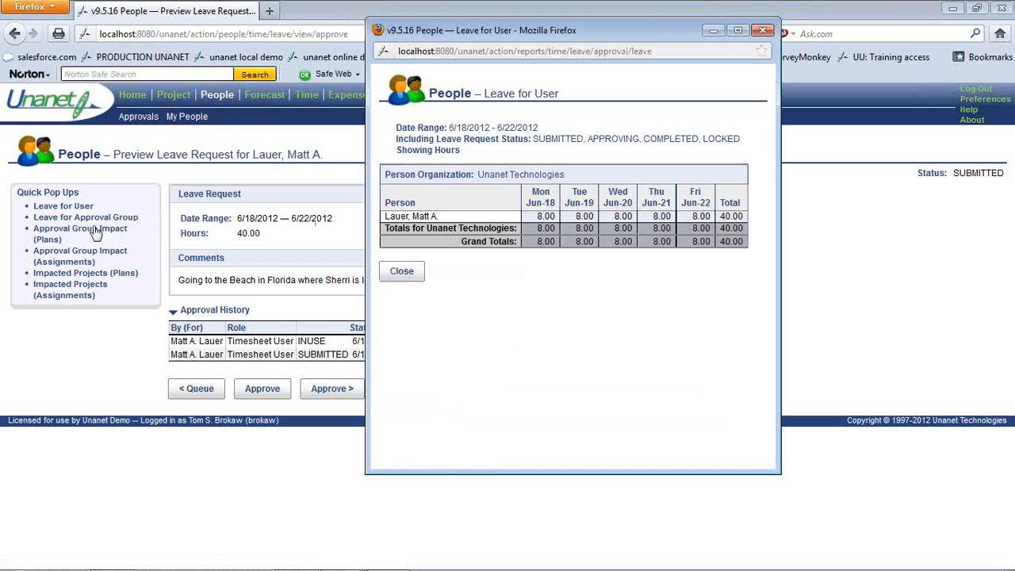
left_click(401, 273)
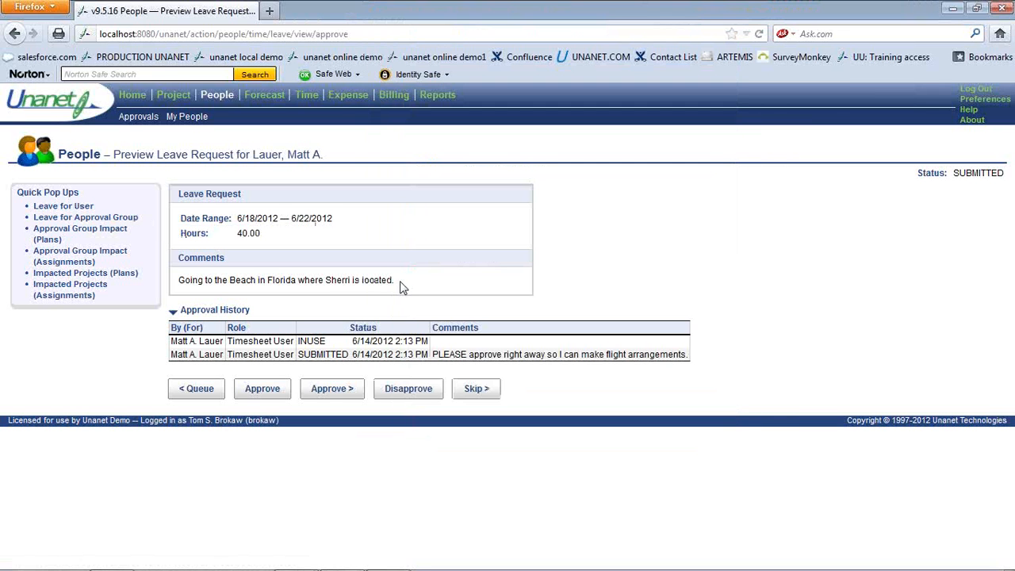
left_click(119, 225)
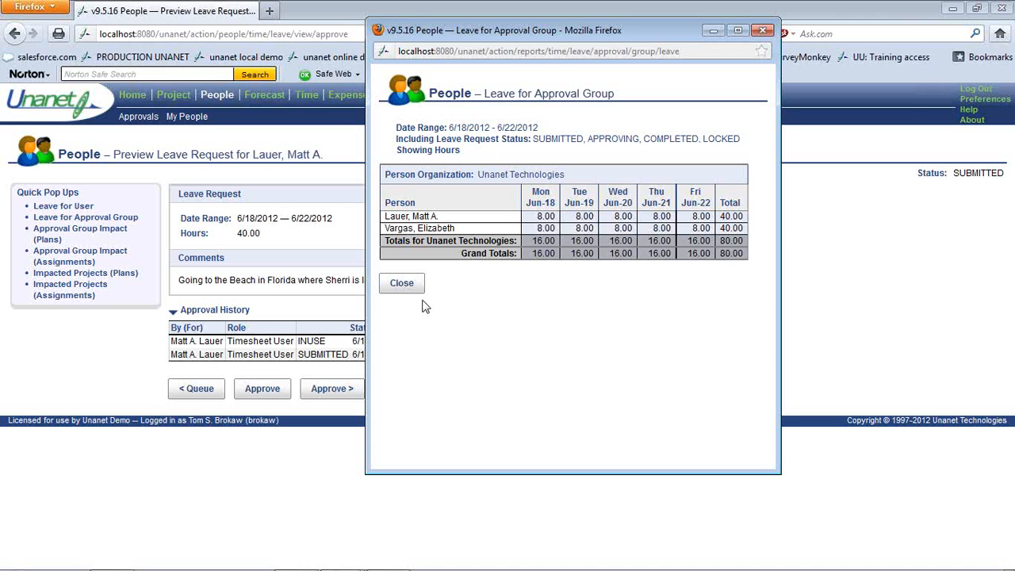
left_click(402, 283)
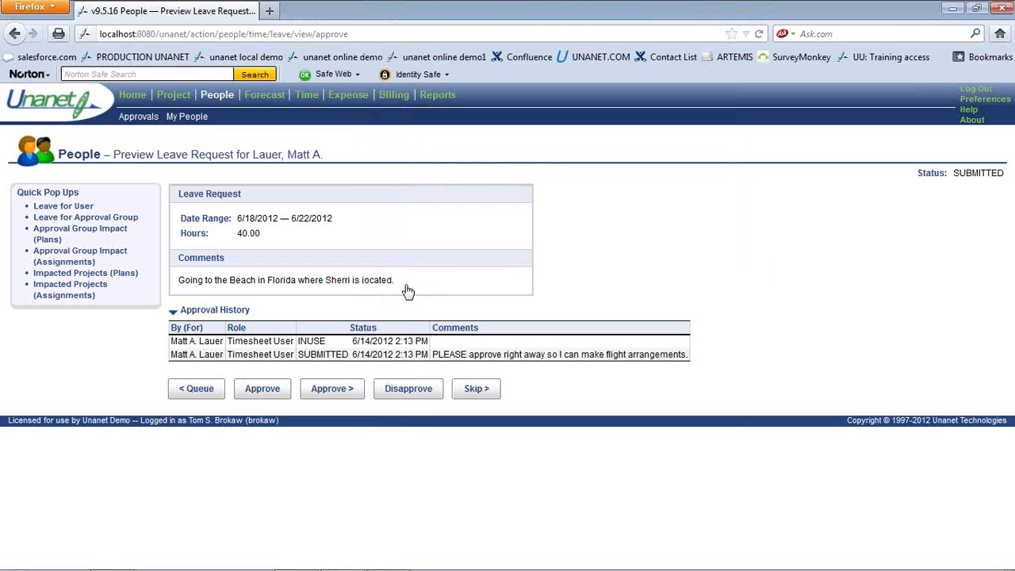
left_click(110, 232)
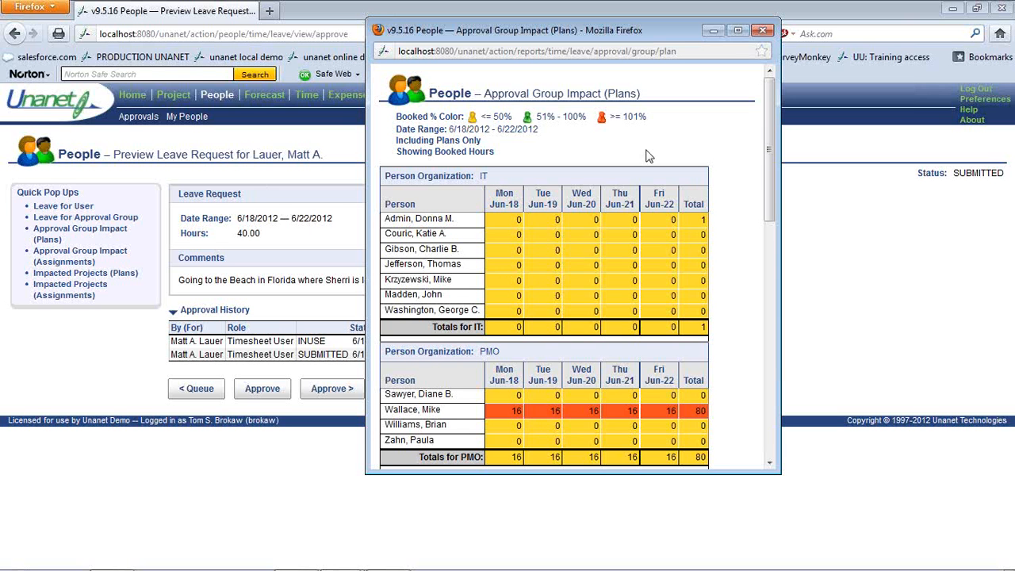
left_click_drag(766, 164, 780, 411)
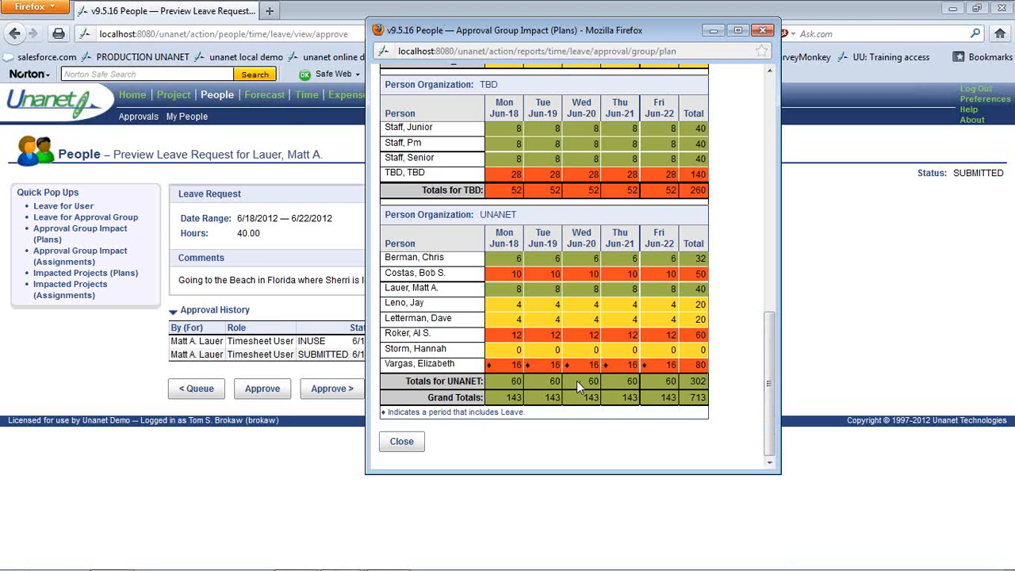
left_click(401, 443)
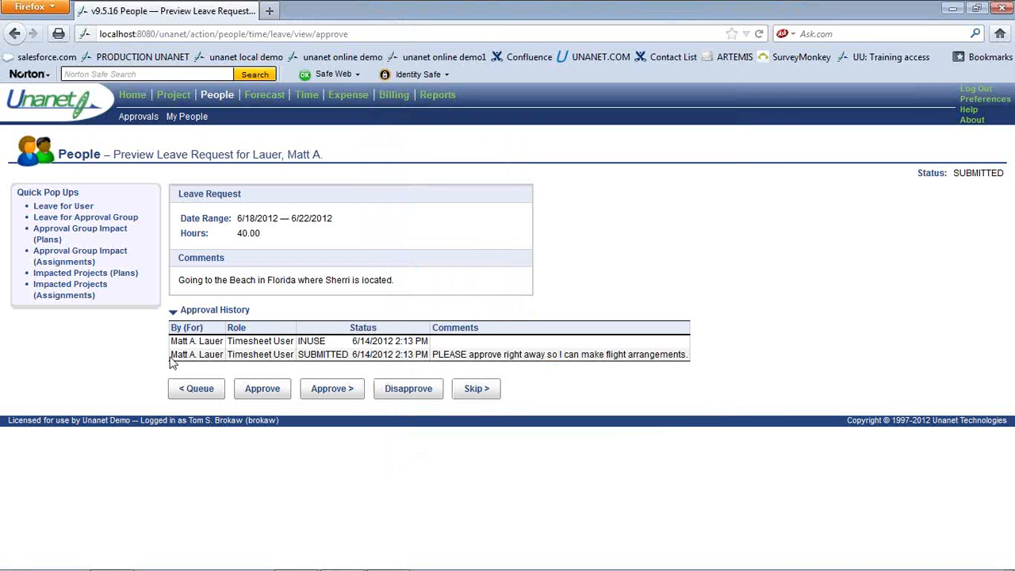
View the Impacted Projects (Plans) pop-up for the leave, close it, and return Home
left_click(110, 278)
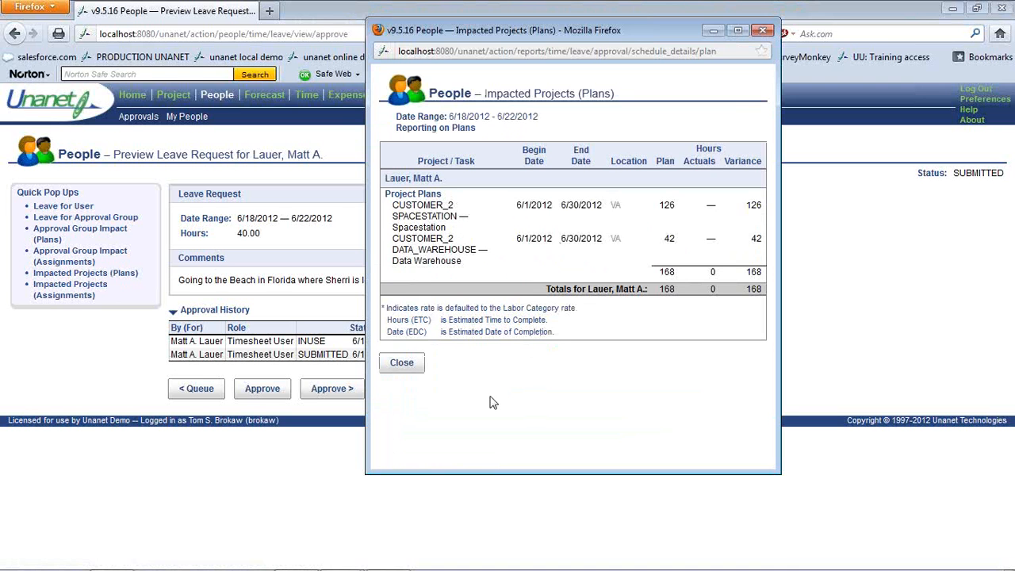
left_click(403, 365)
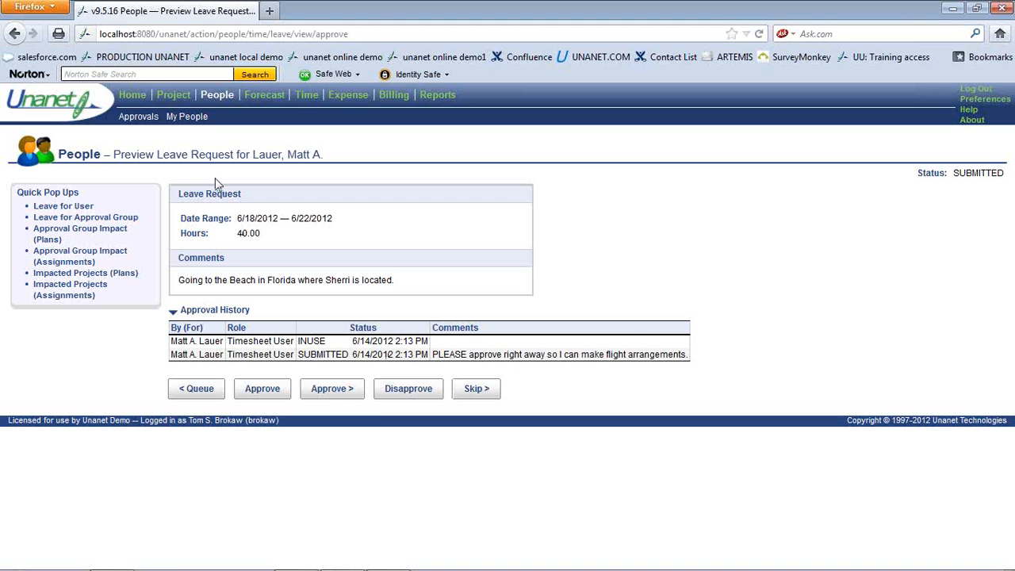
left_click(133, 96)
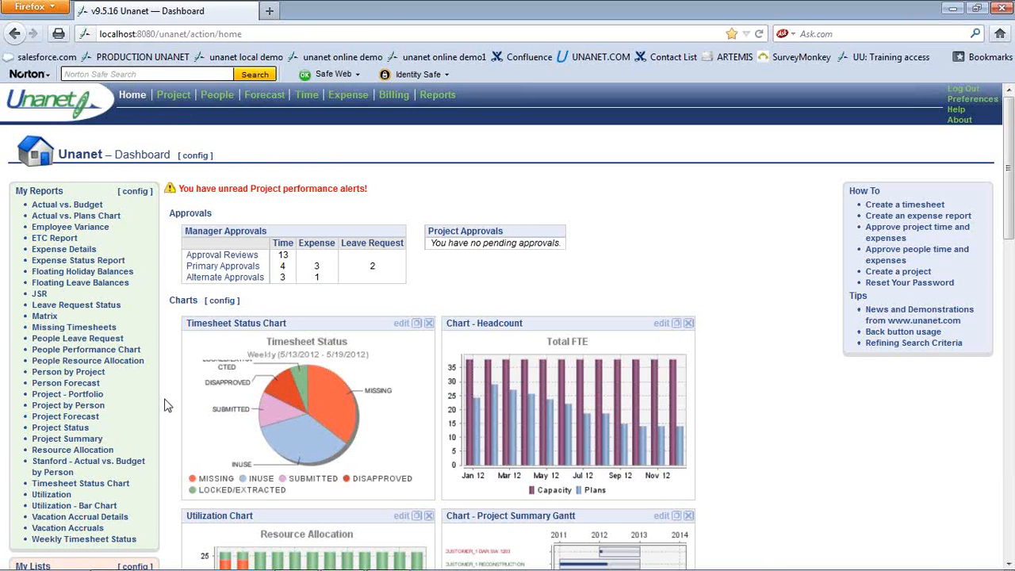
Open the Project Schedule Details report criteria under Reports, then return to the Dashboard
scroll(167, 407, "down", 2)
scroll(166, 406, "up", 2)
left_click(439, 96)
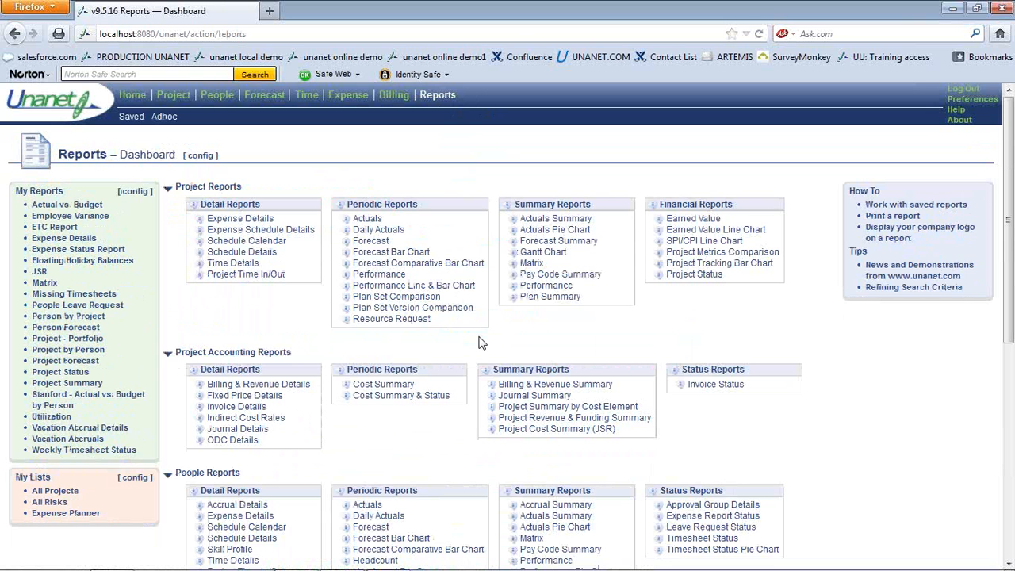
left_click(258, 253)
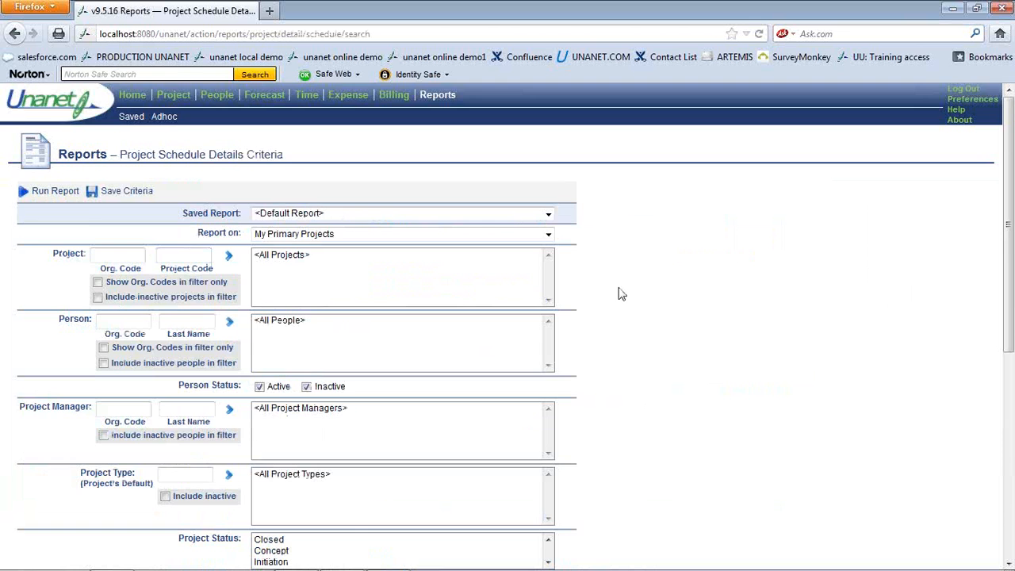
scroll(621, 293, "down", 5)
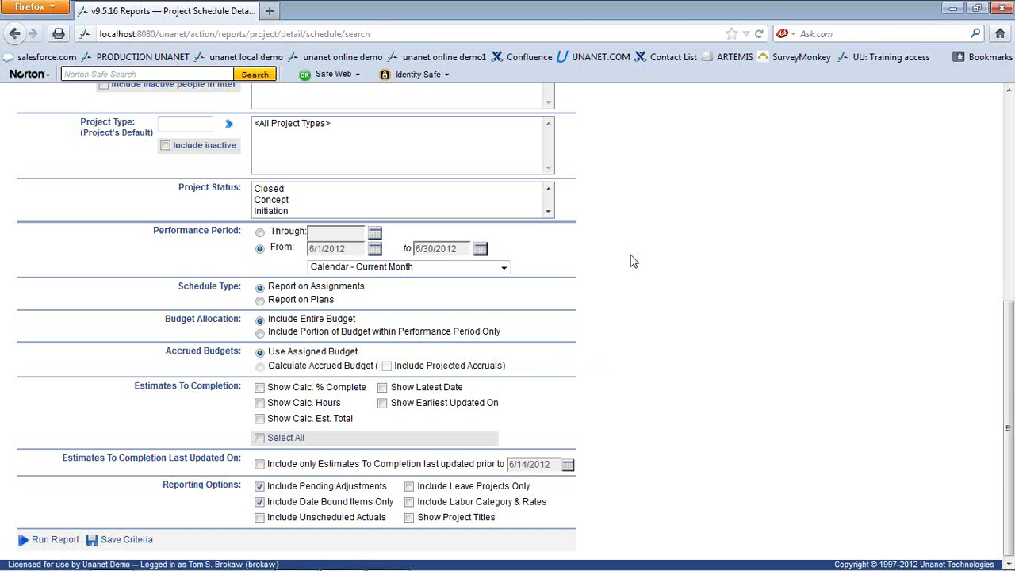
scroll(633, 262, "up", 5)
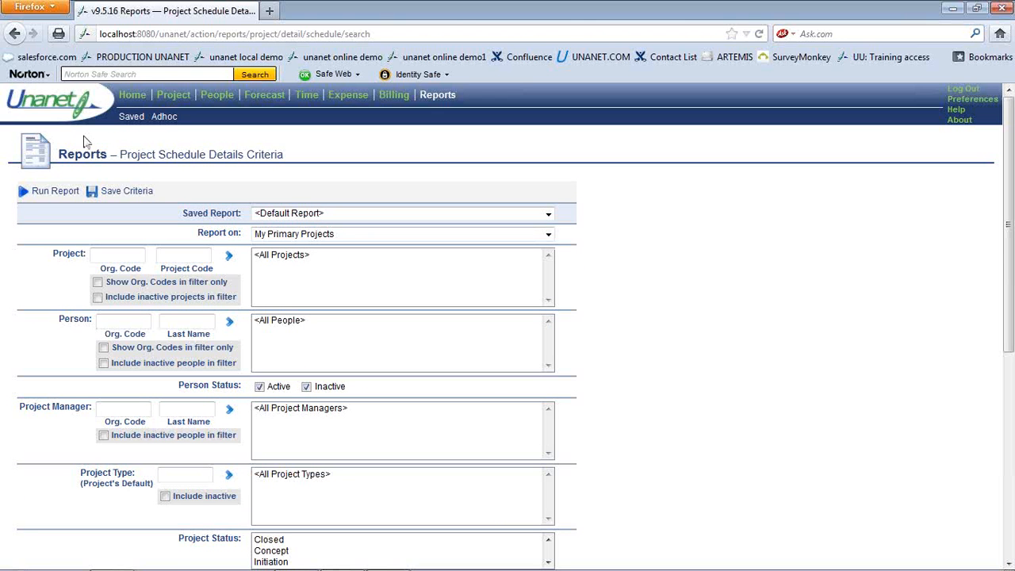
left_click(131, 96)
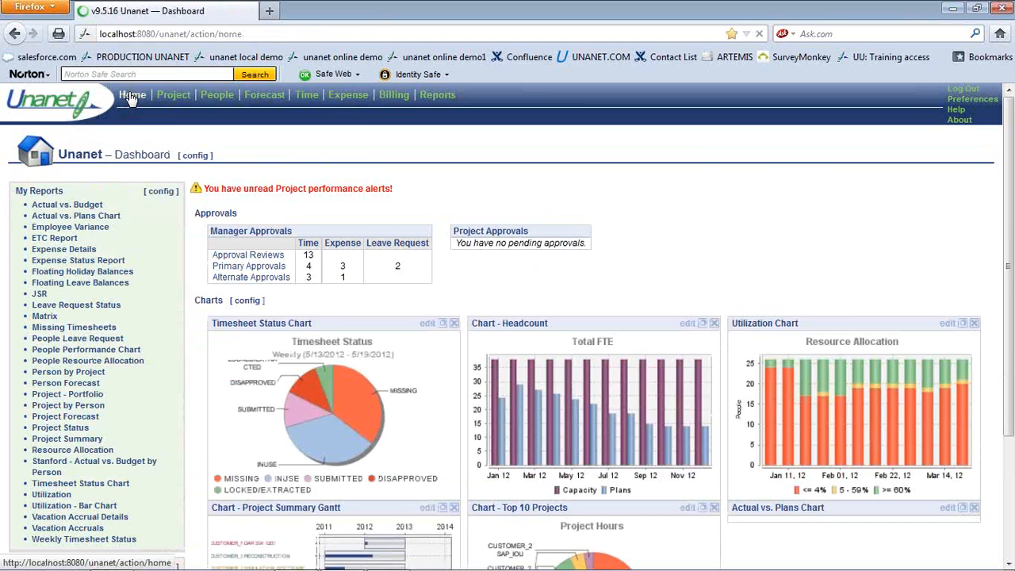
Approve the 6/18–6/22/2012 beach-trip leave request from Primary Approvals > Leave, then log out
left_click(221, 253)
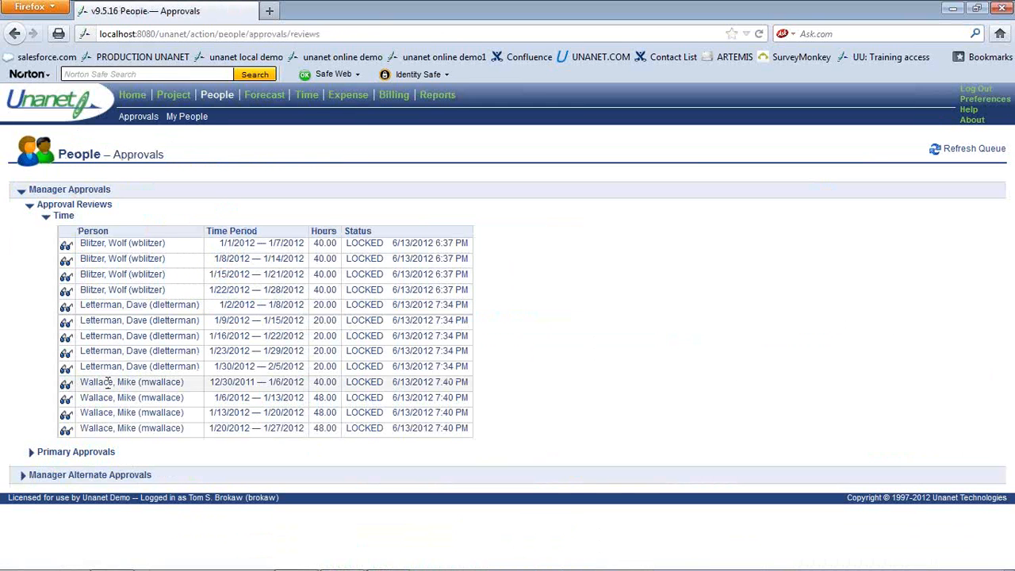
left_click(79, 452)
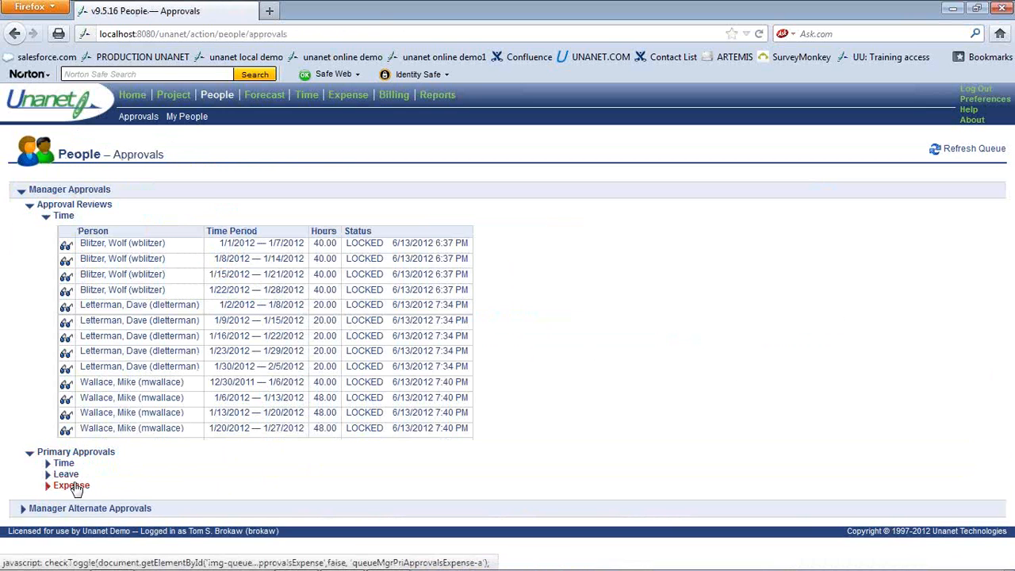
left_click(68, 476)
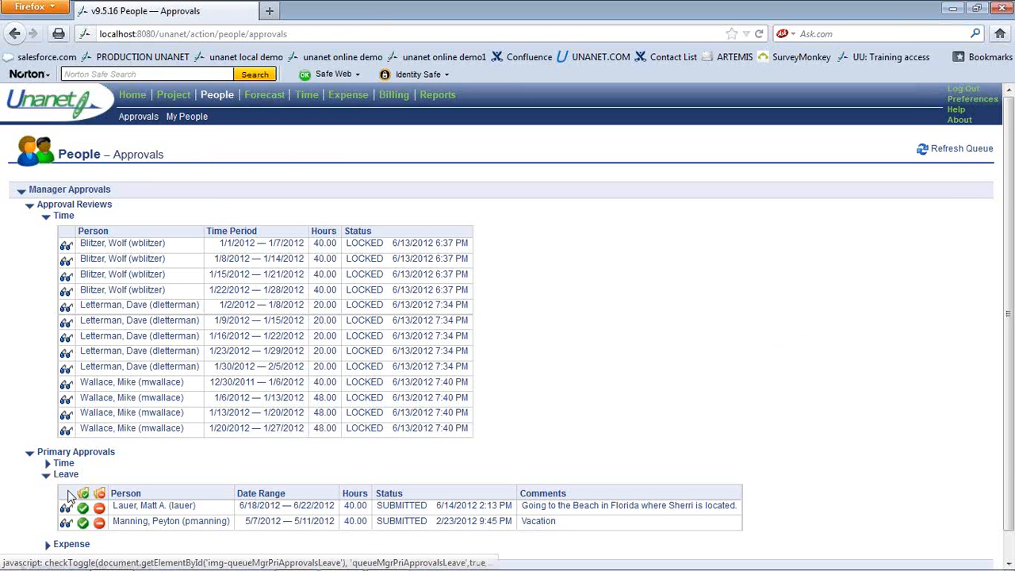
left_click(65, 510)
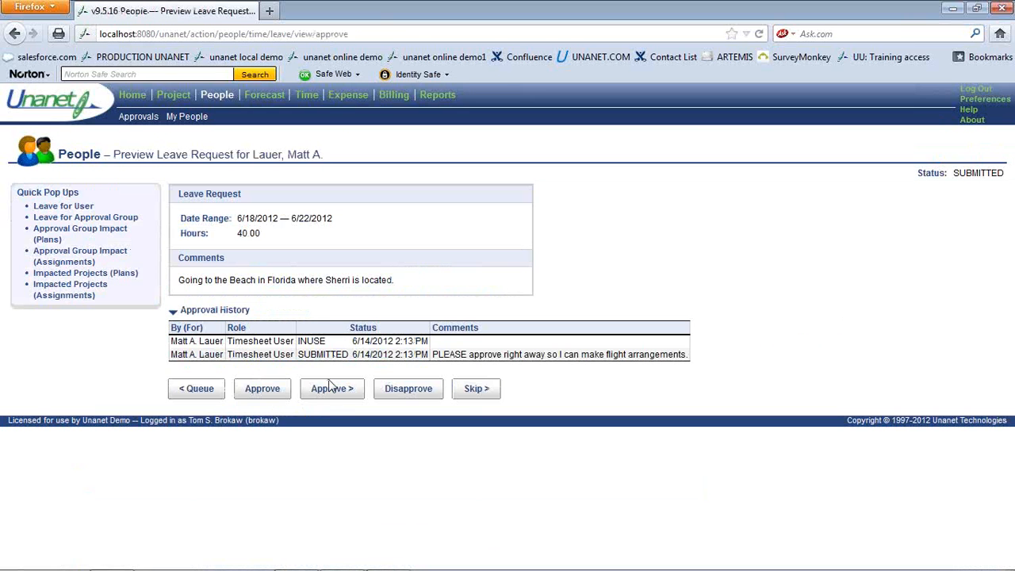
left_click(320, 389)
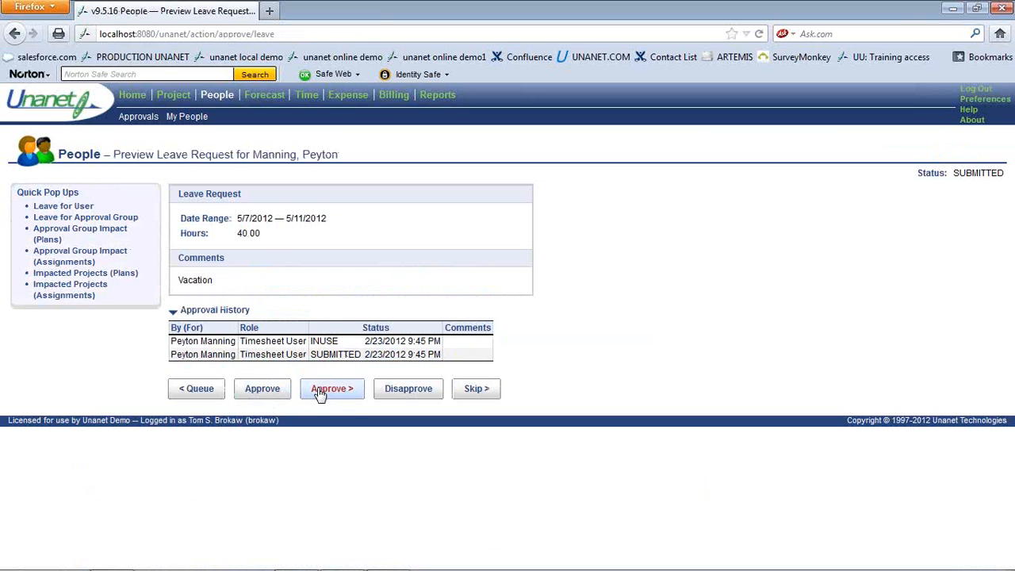
left_click(963, 91)
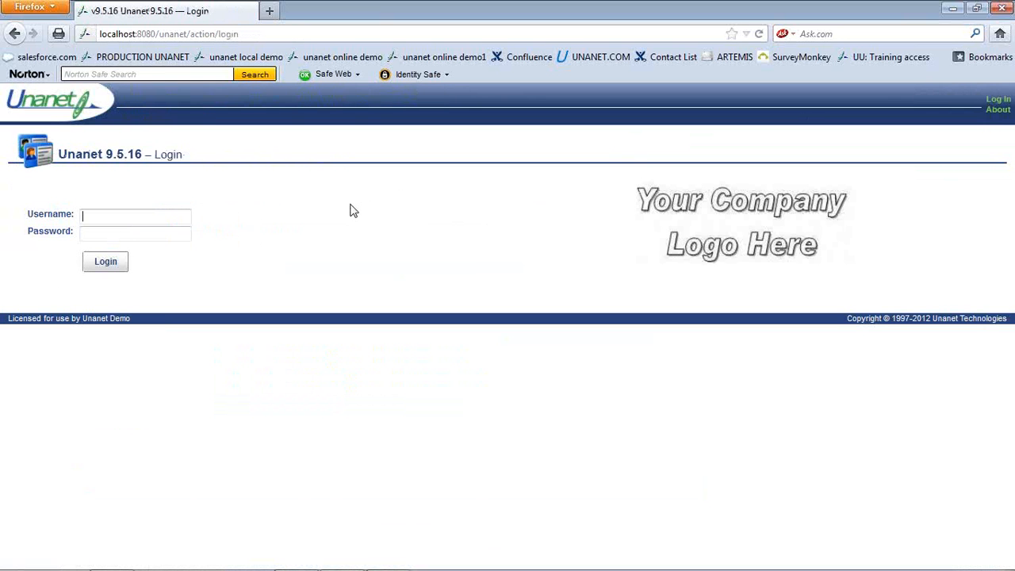
Sign in with the employee's username and password to reach their Dashboard
type("lauer")
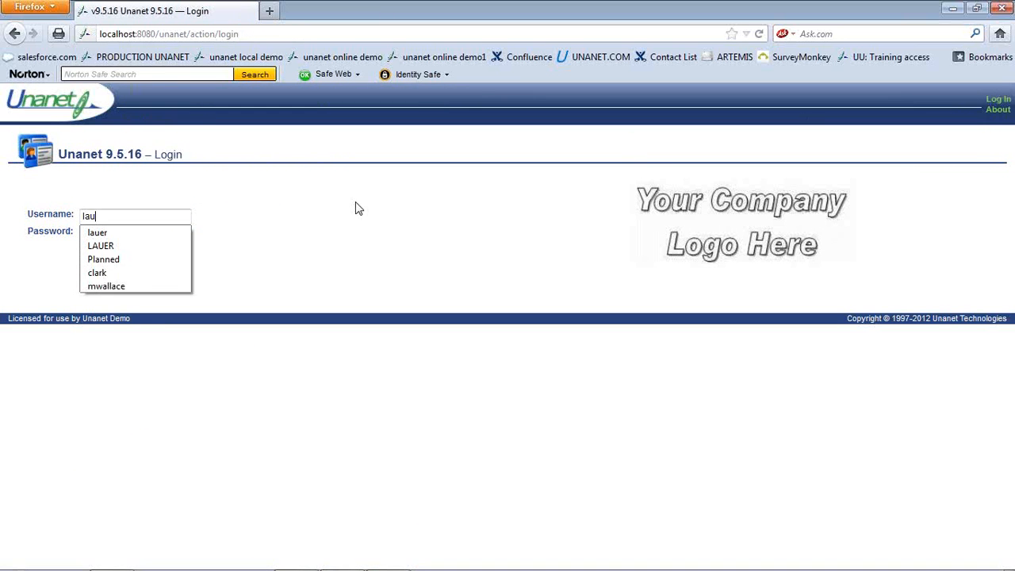
key("Tab")
type("l********")
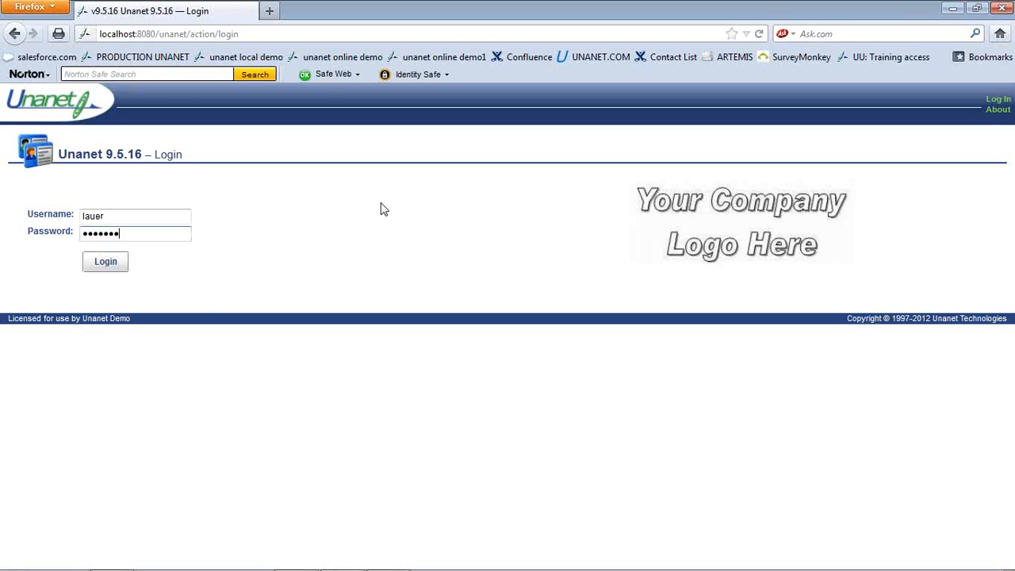
left_click(107, 263)
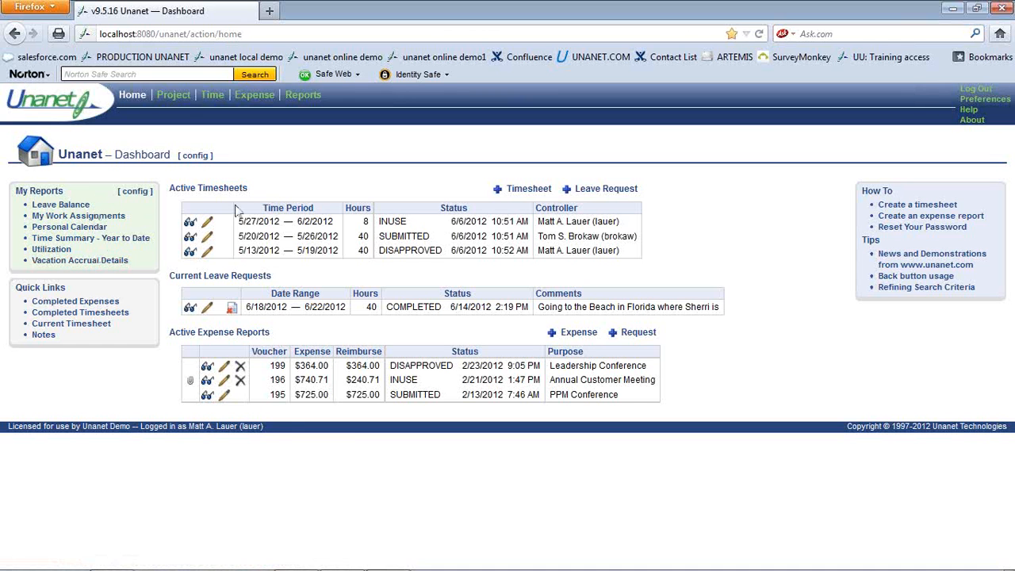
Create a new timesheet for the week of 6/18/2012
left_click(524, 194)
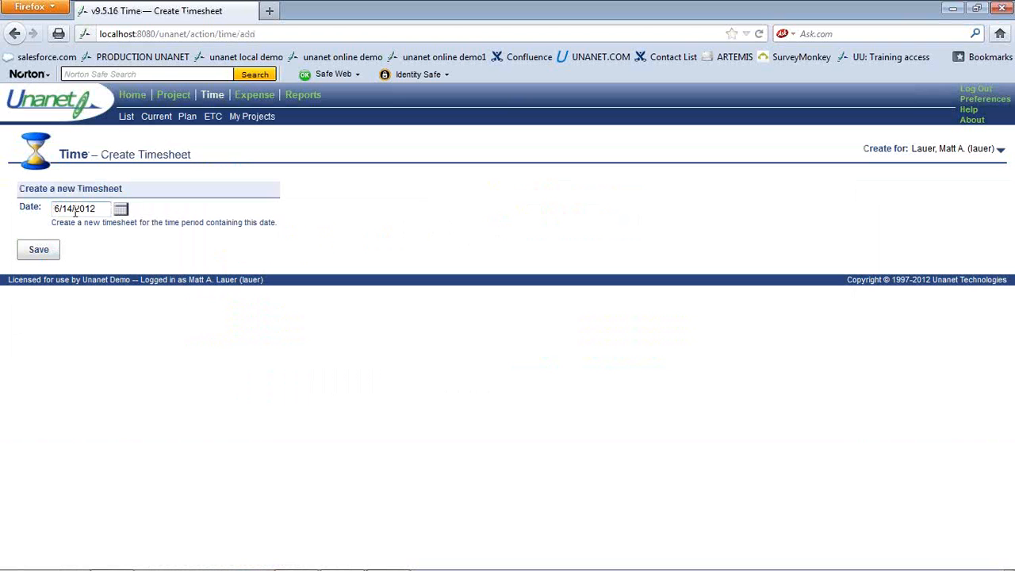
left_click(74, 209)
key("BackSpace")
key("BackSpace")
type("8/")
left_click(48, 253)
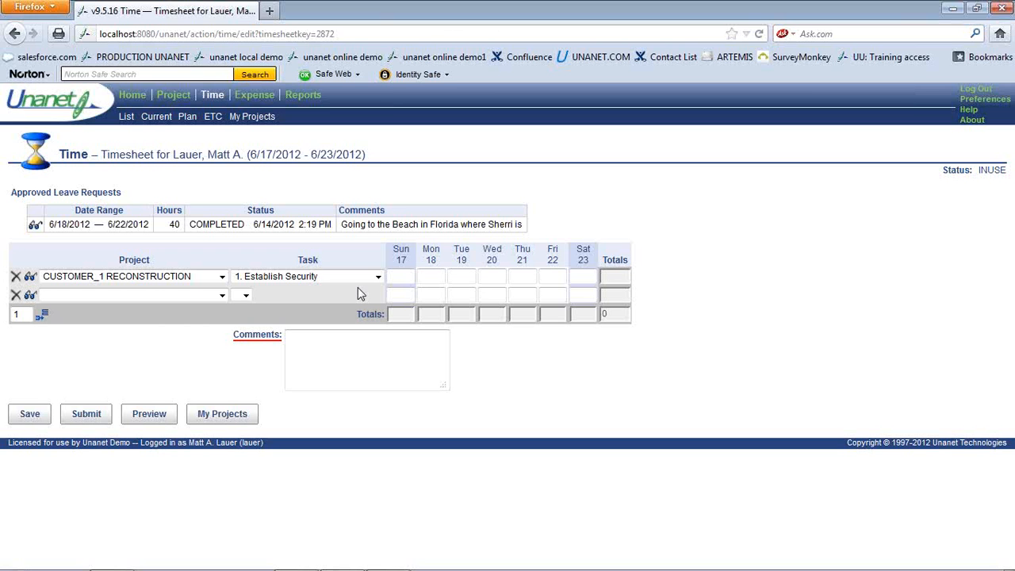
Add an UNANET VACATION row with 8 hours per weekday, totalling 40
left_click(222, 295)
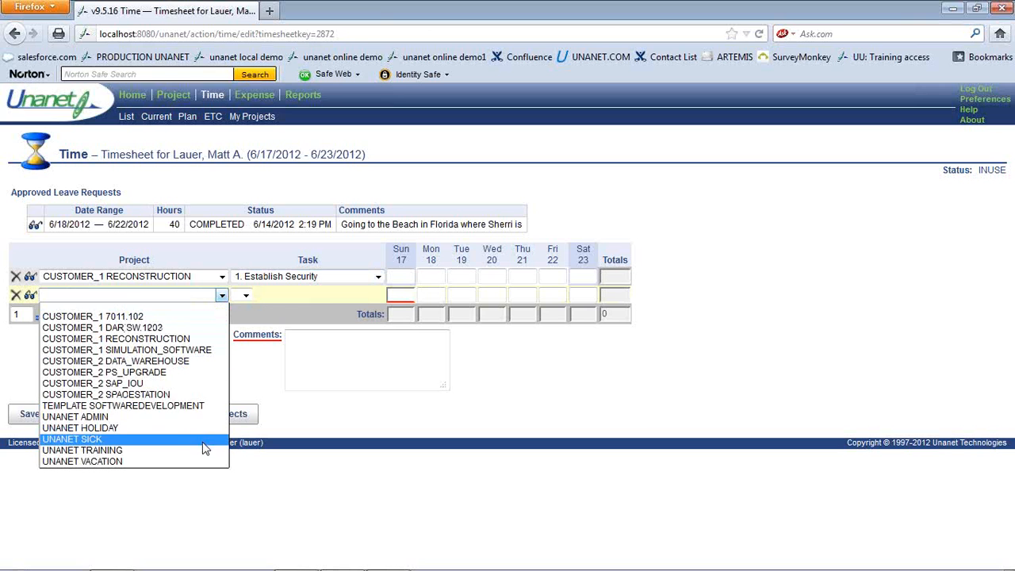
left_click(207, 462)
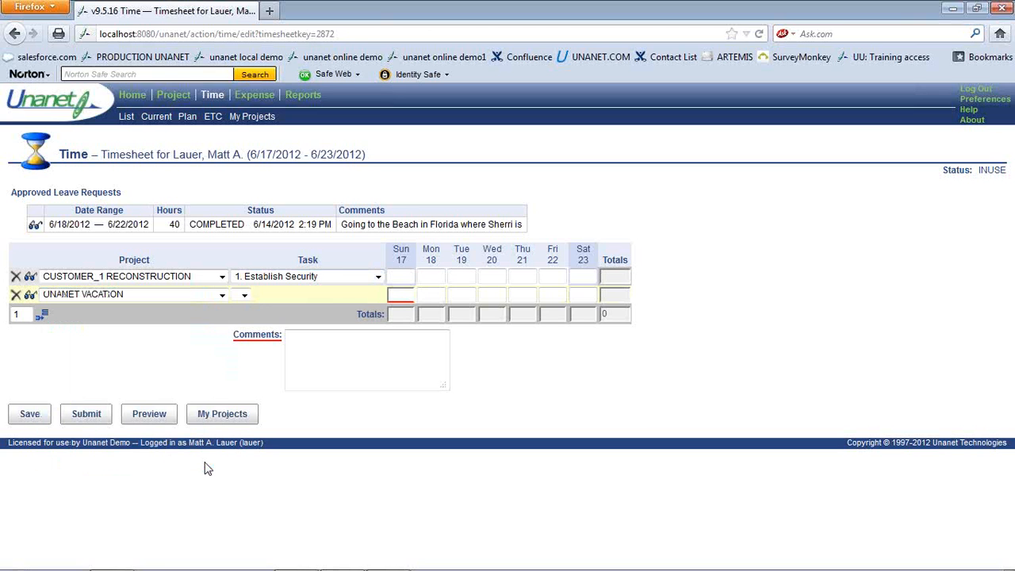
left_click(437, 294)
type("8")
key("Tab")
type("8")
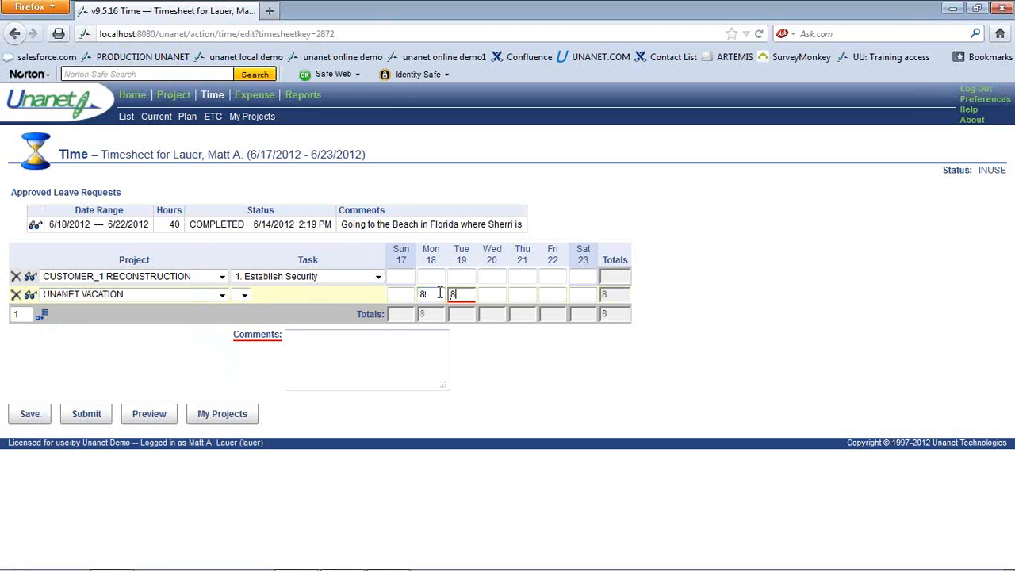
key("Tab")
type("8")
key("Tab")
type("8")
key("Tab")
type("8")
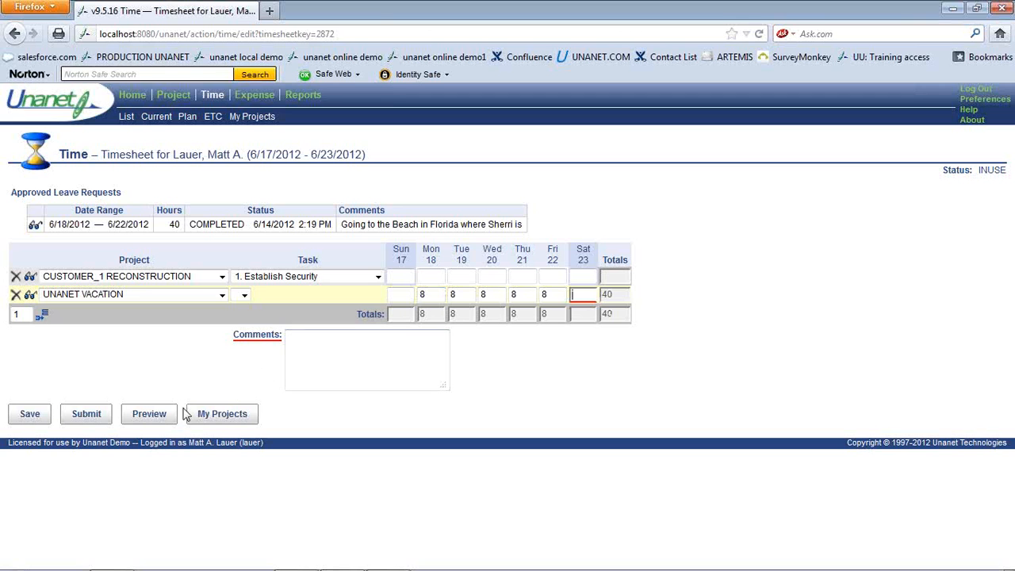
Add the timesheet comment 'going to Florida'
left_click(307, 341)
type("gong")
key("BackSpace")
key("BackSpace")
key("BackSpace")
type("ing to Florida")
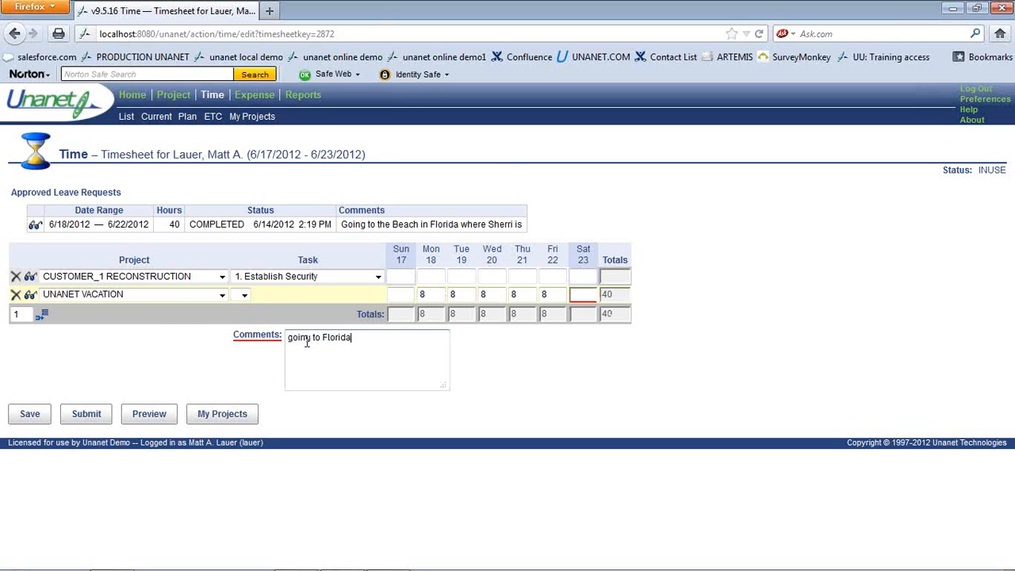
Submit the vacation timesheet with a comment noting 8 vacation hours charged
left_click(92, 419)
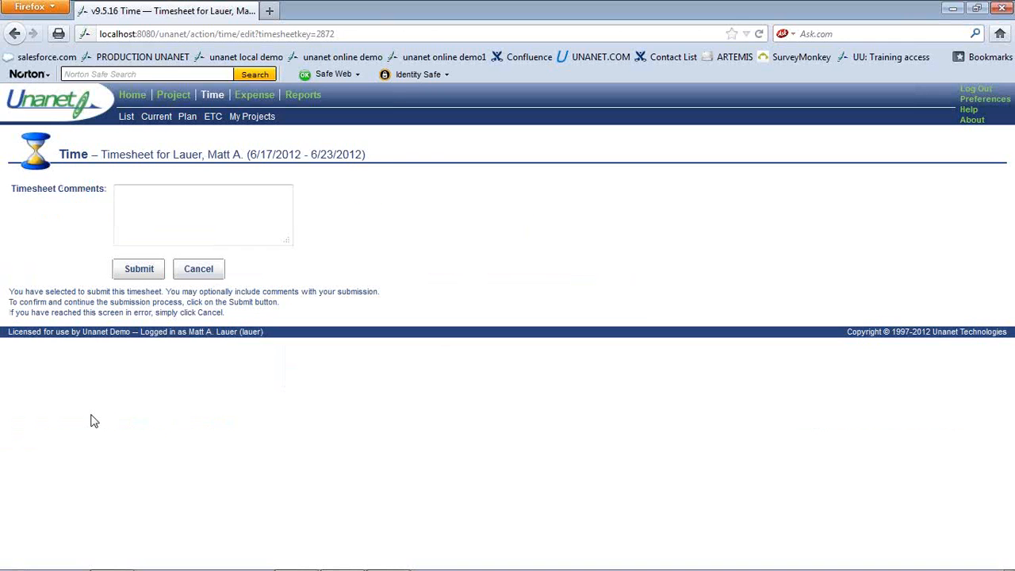
left_click(140, 221)
type("cnagr")
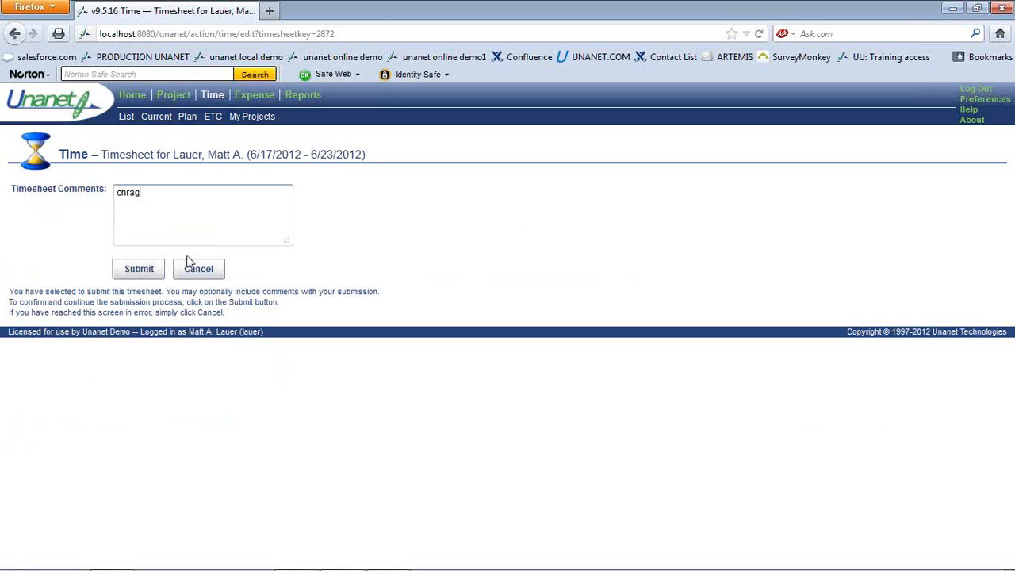
key("BackSpace")
key("BackSpace")
type("rged vacation 8 hours")
left_click(140, 270)
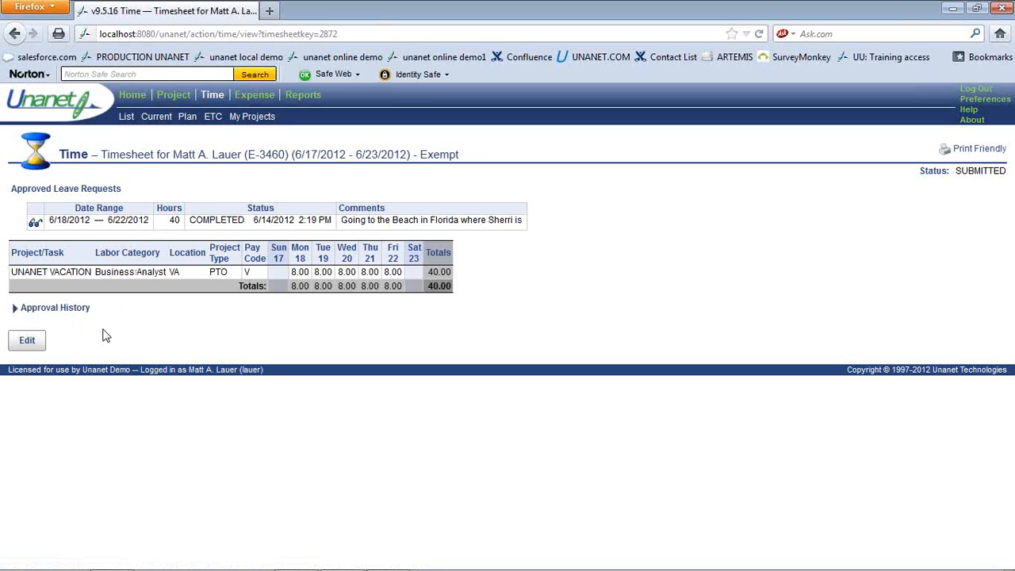
Run the PowerPoint slide show from slide 29 and advance to slide 30, Future Webinar Schedule
key("alt+Tab")
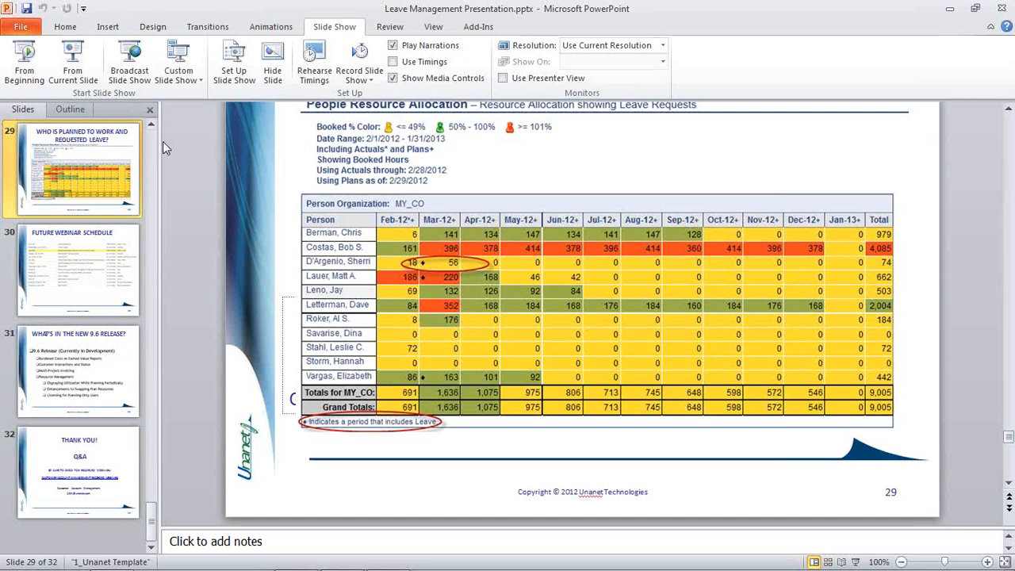
left_click(72, 73)
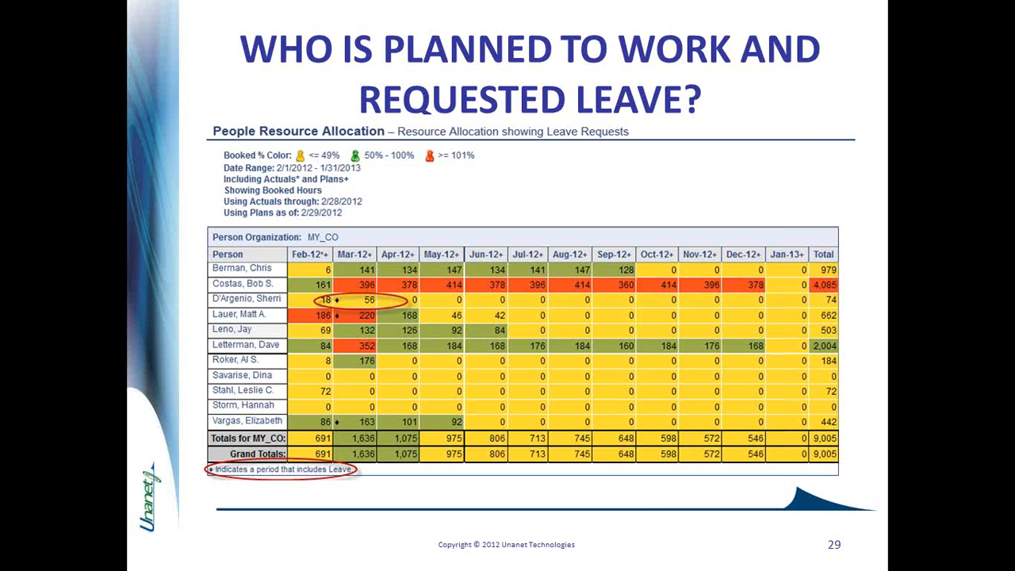
key("Right")
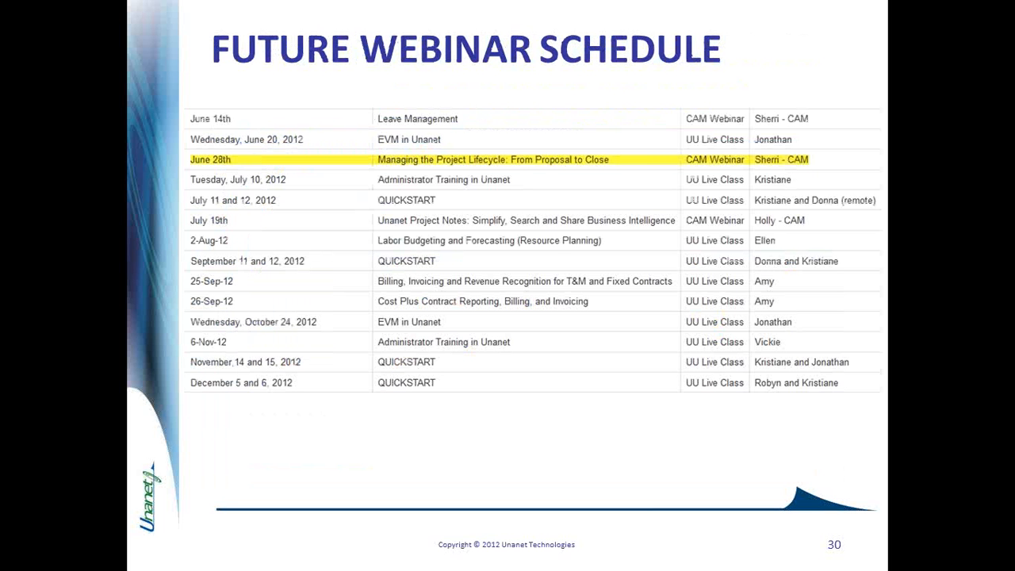